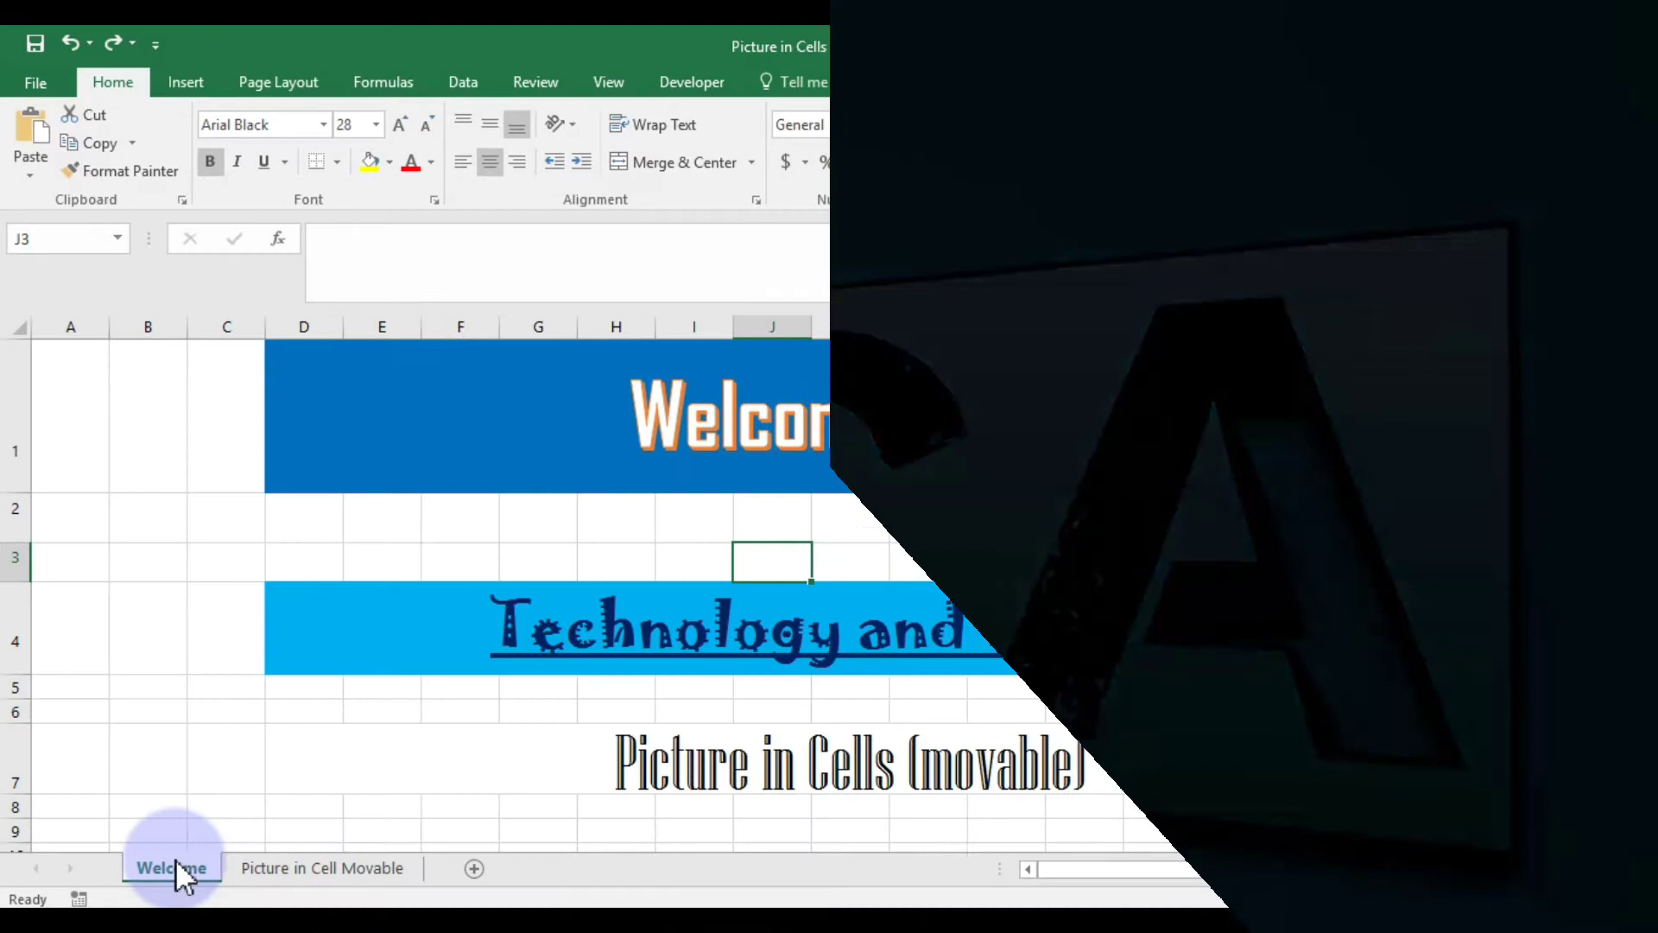
Step: On the Picture in Cell Movable sheet, move the orange picture into column F beside the fruit list
{"action": "left_click", "coordinate": [325, 868]}
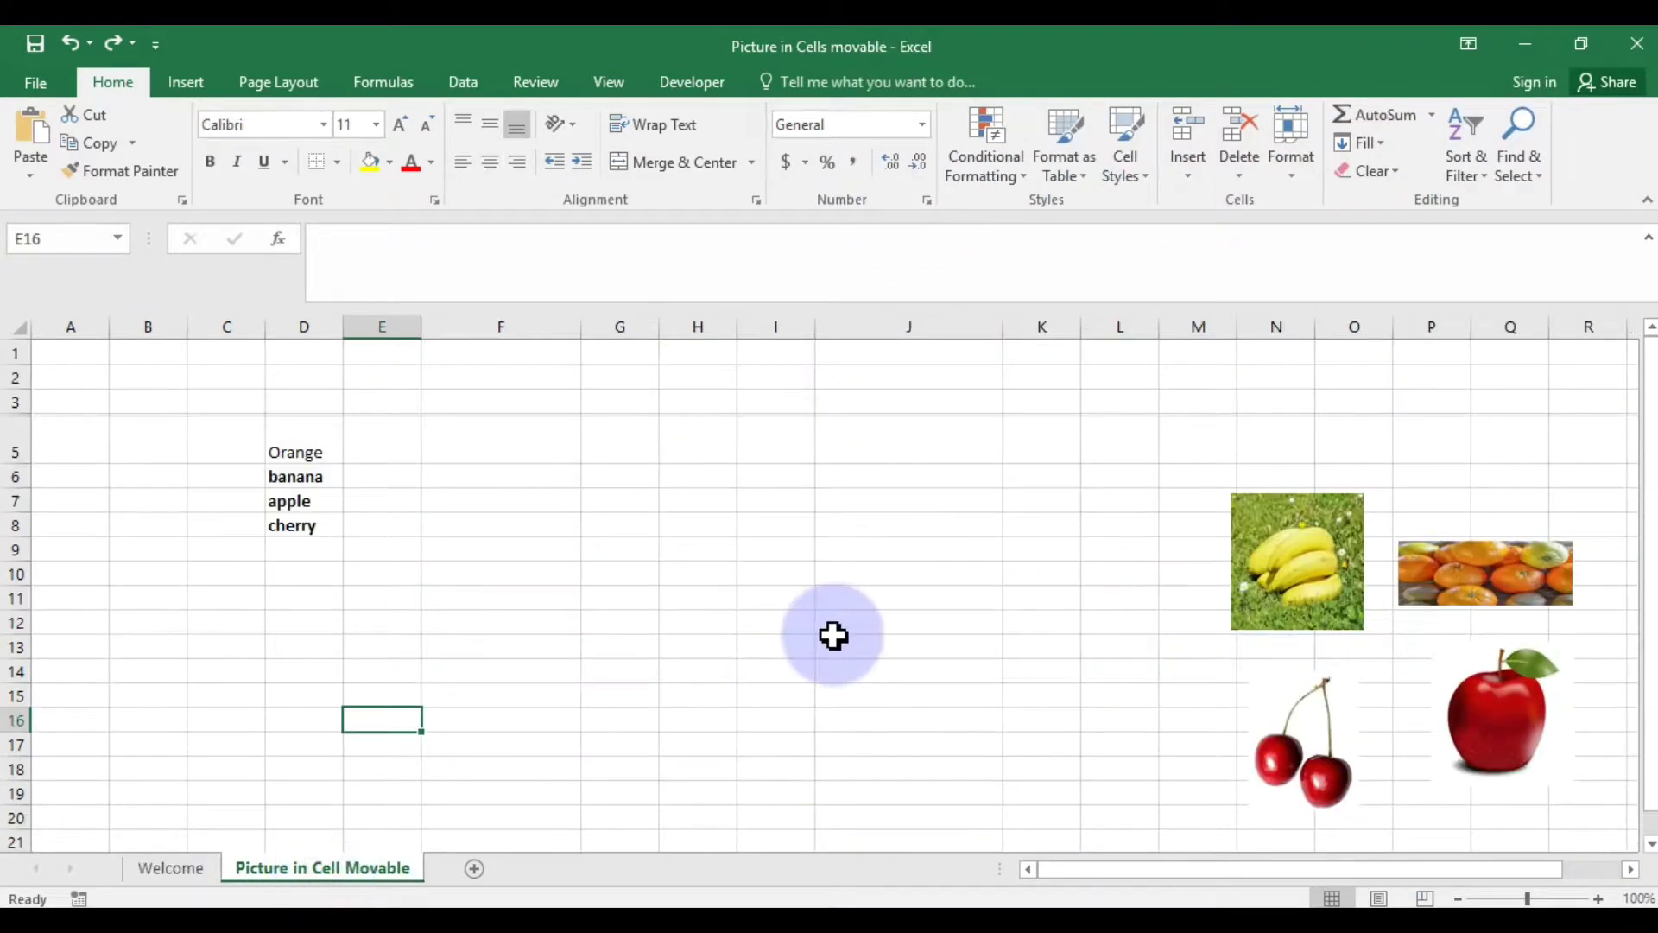
{"action": "left_click_drag", "start_coordinate": [1504, 573], "coordinate": [528, 458]}
{"action": "left_click", "coordinate": [199, 549]}
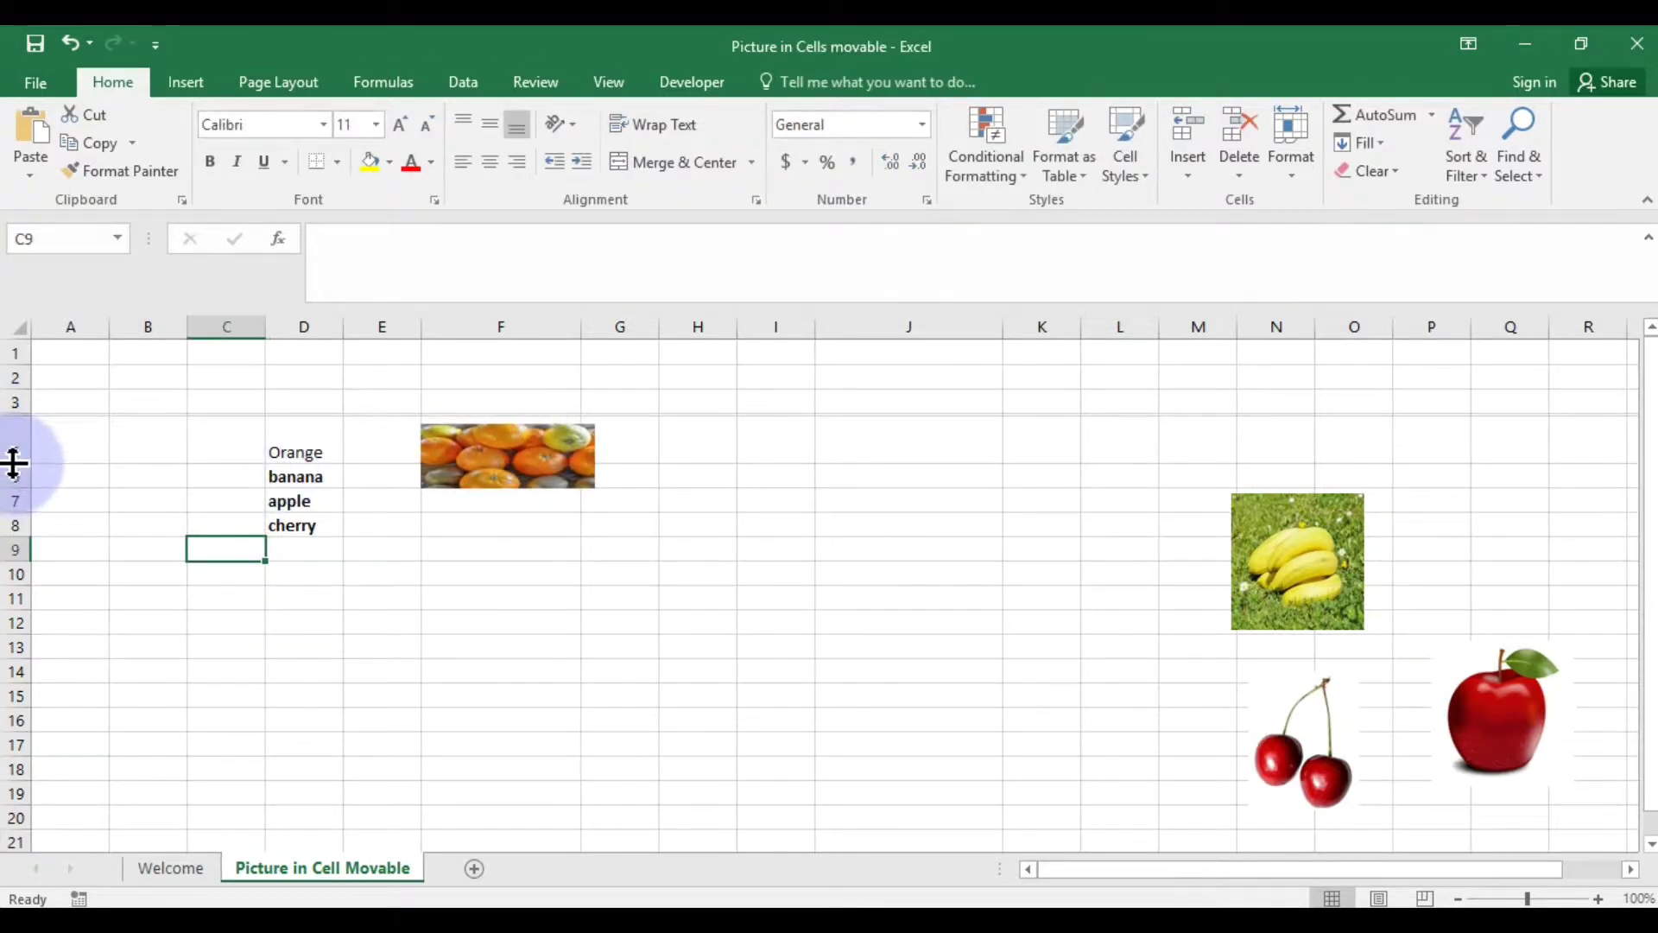
Step: Make row 4 tall enough for the orange picture and squeeze rows 2–3 very short
{"action": "left_click_drag", "start_coordinate": [15, 463], "coordinate": [36, 518]}
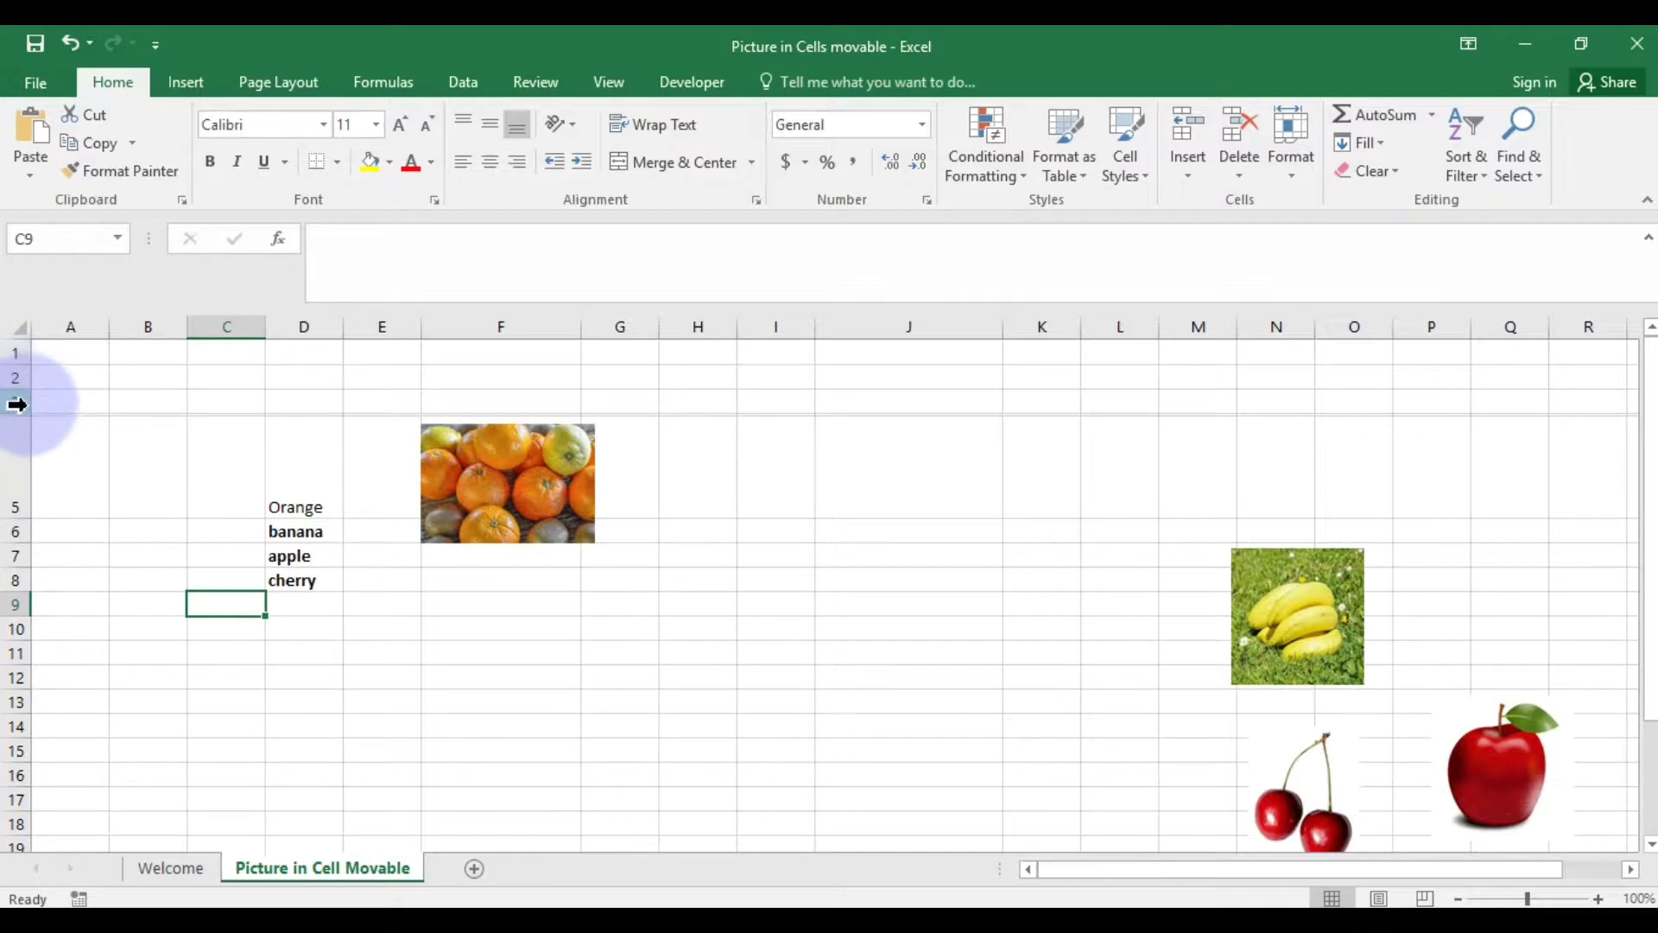
{"action": "left_click_drag", "start_coordinate": [26, 413], "coordinate": [27, 378]}
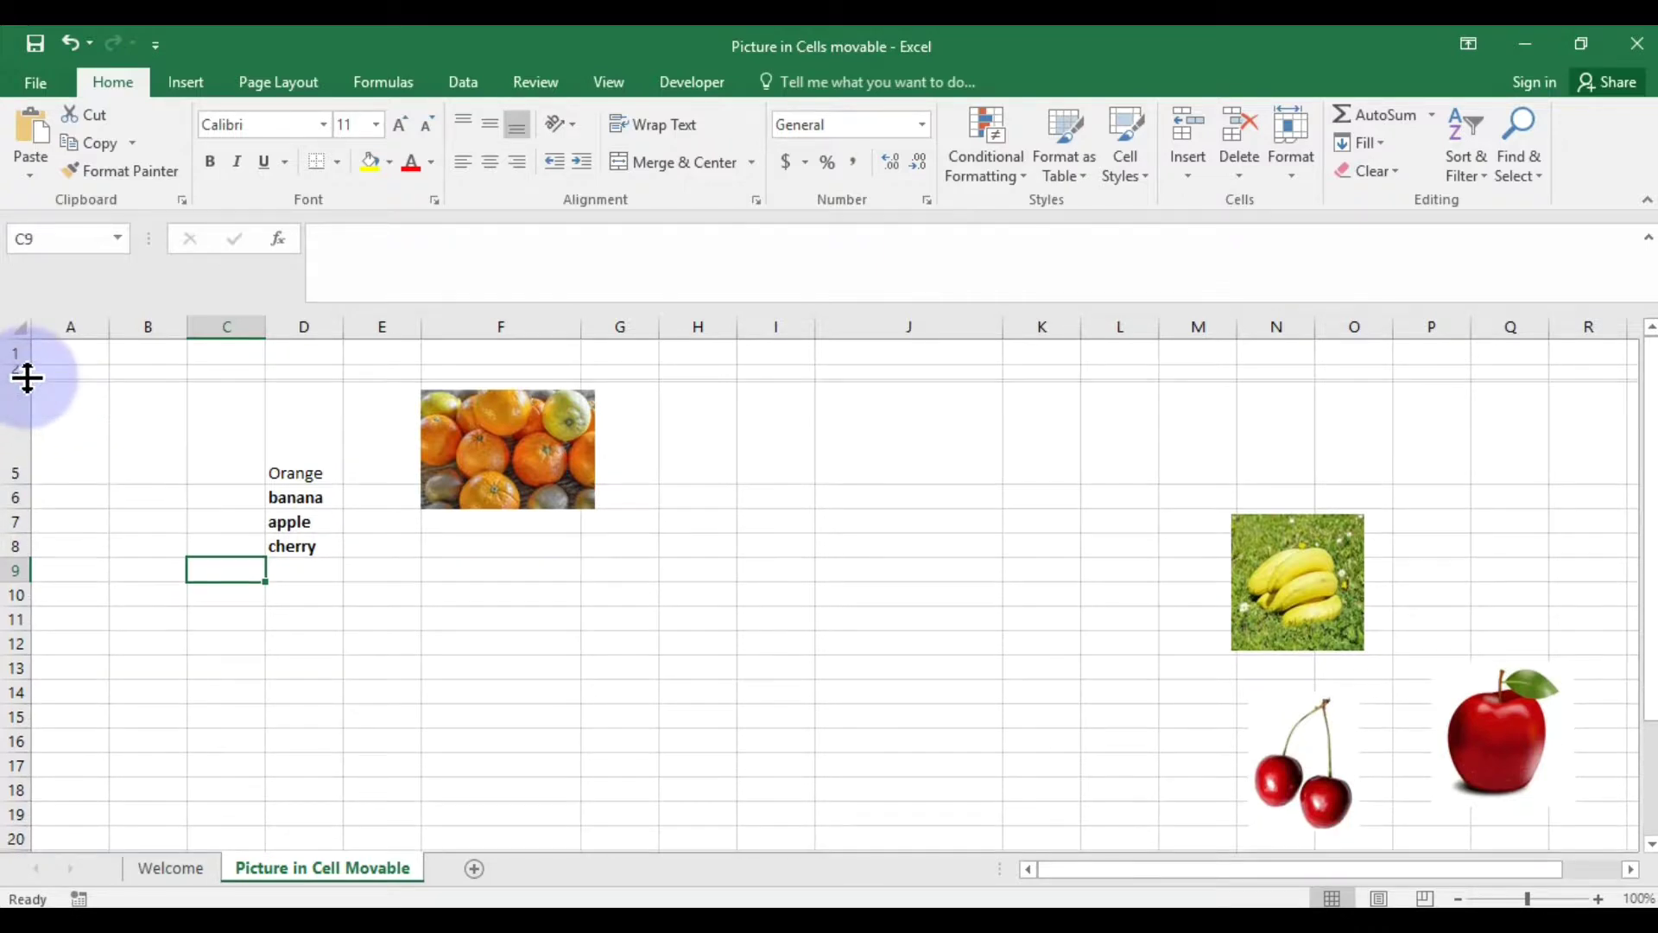
{"action": "left_click", "coordinate": [19, 374]}
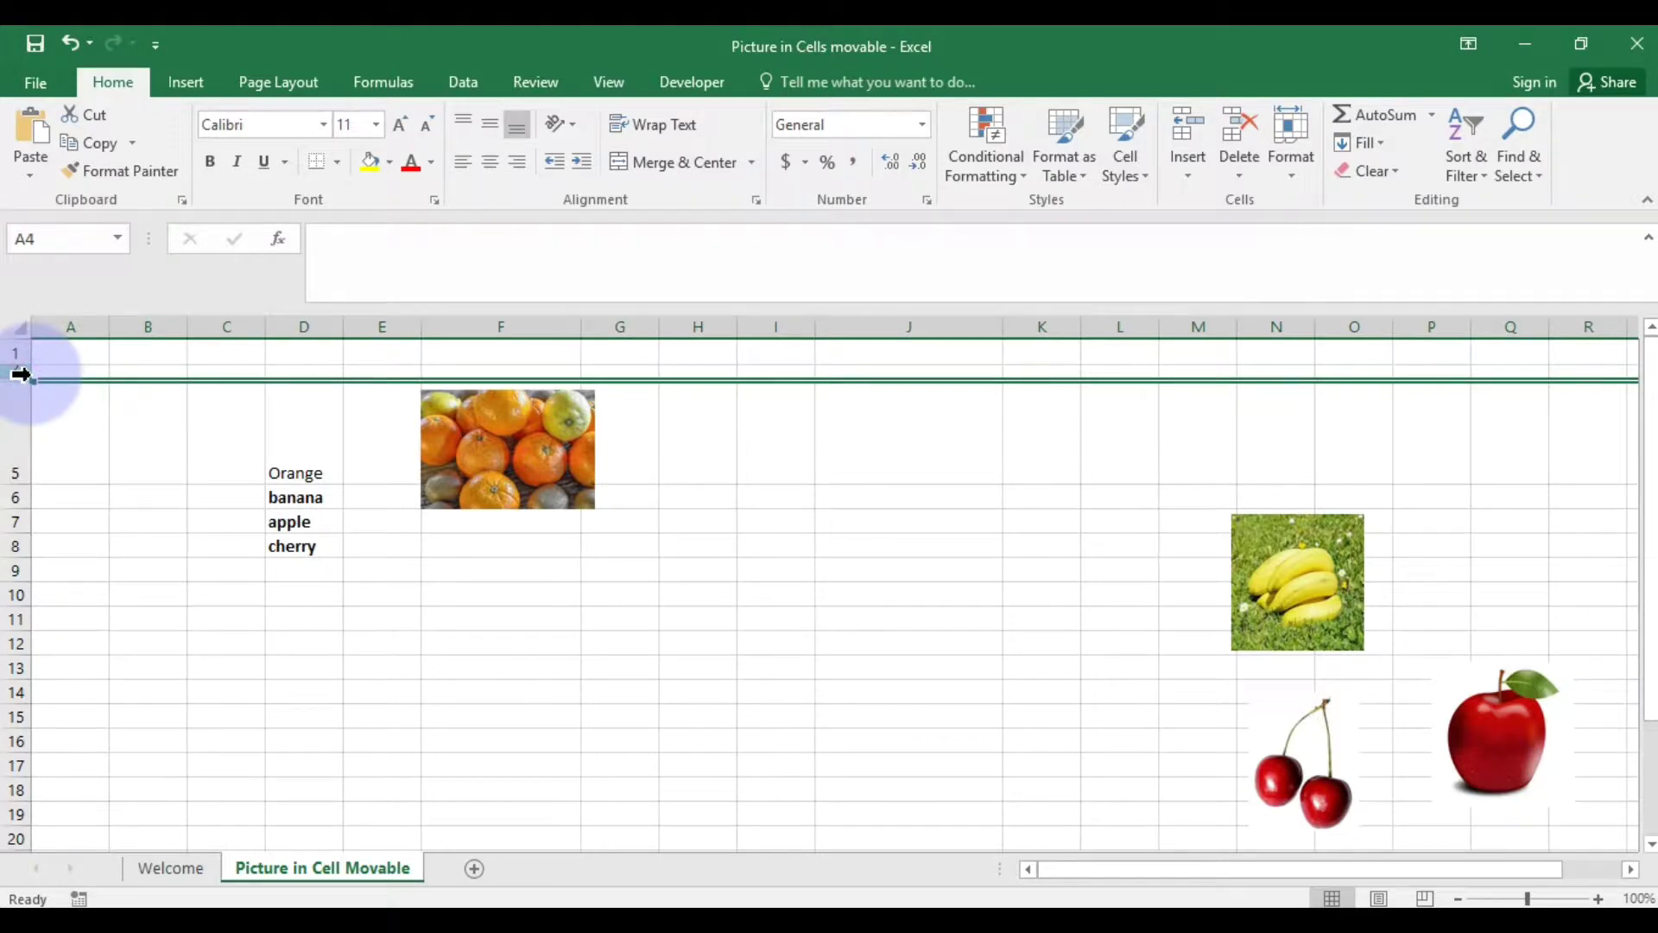
{"action": "left_click_drag", "start_coordinate": [19, 378], "coordinate": [23, 395]}
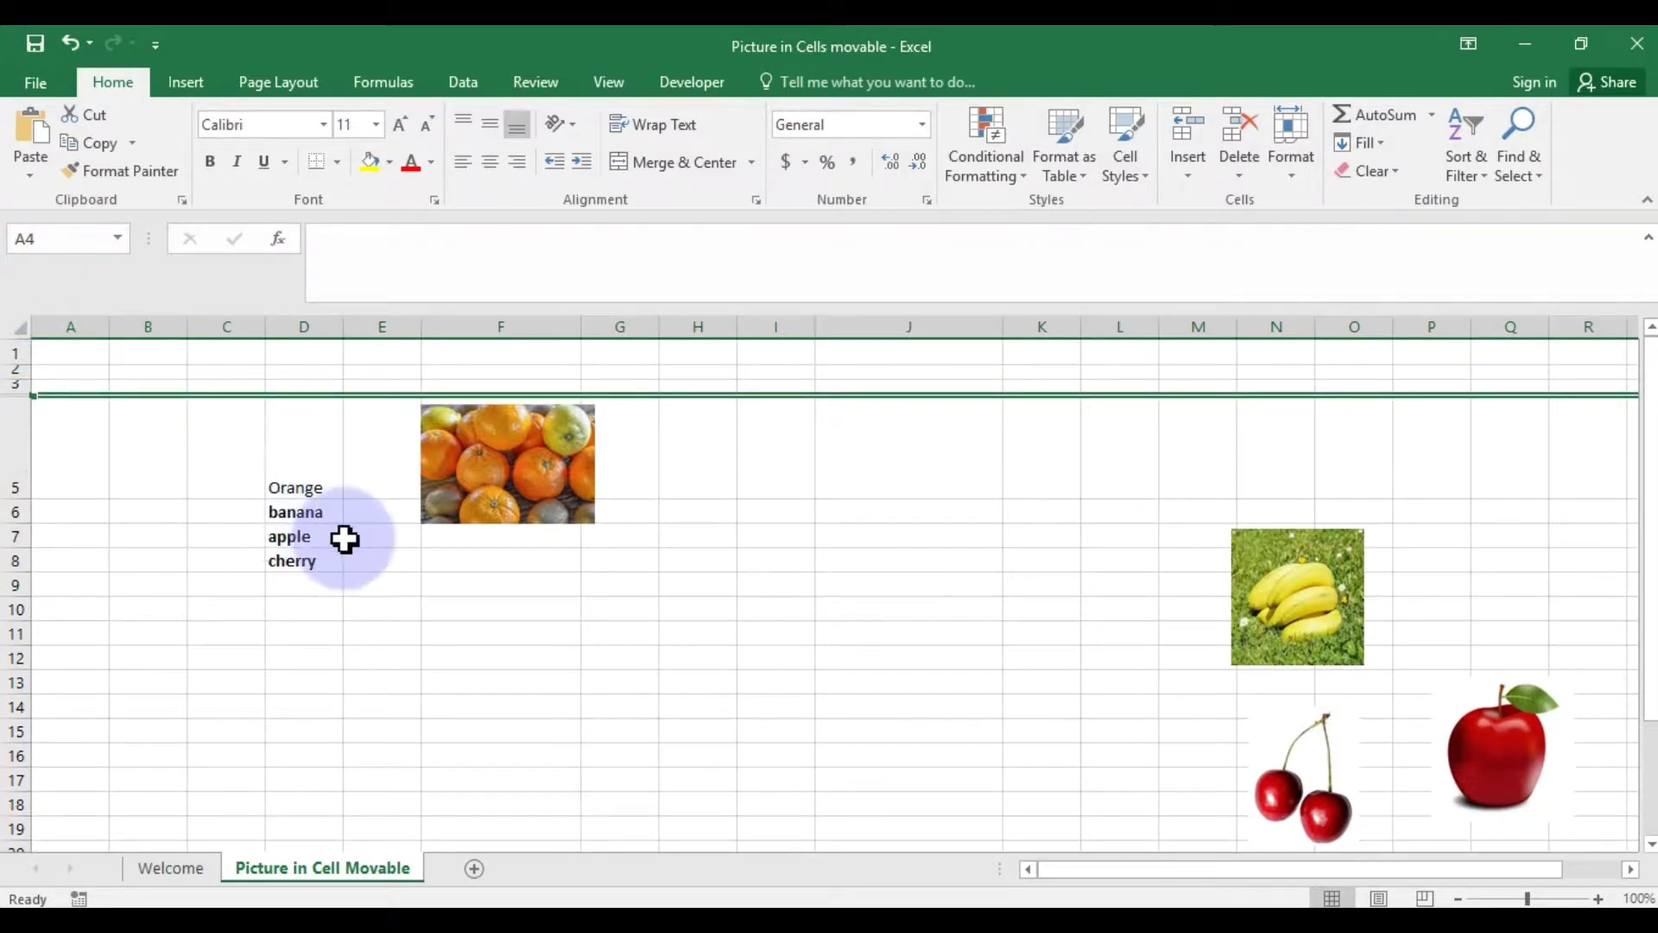
Step: Shrink the orange picture so it fits entirely in row 4, level with Orange, and trim that row's height
{"action": "left_click", "coordinate": [467, 489]}
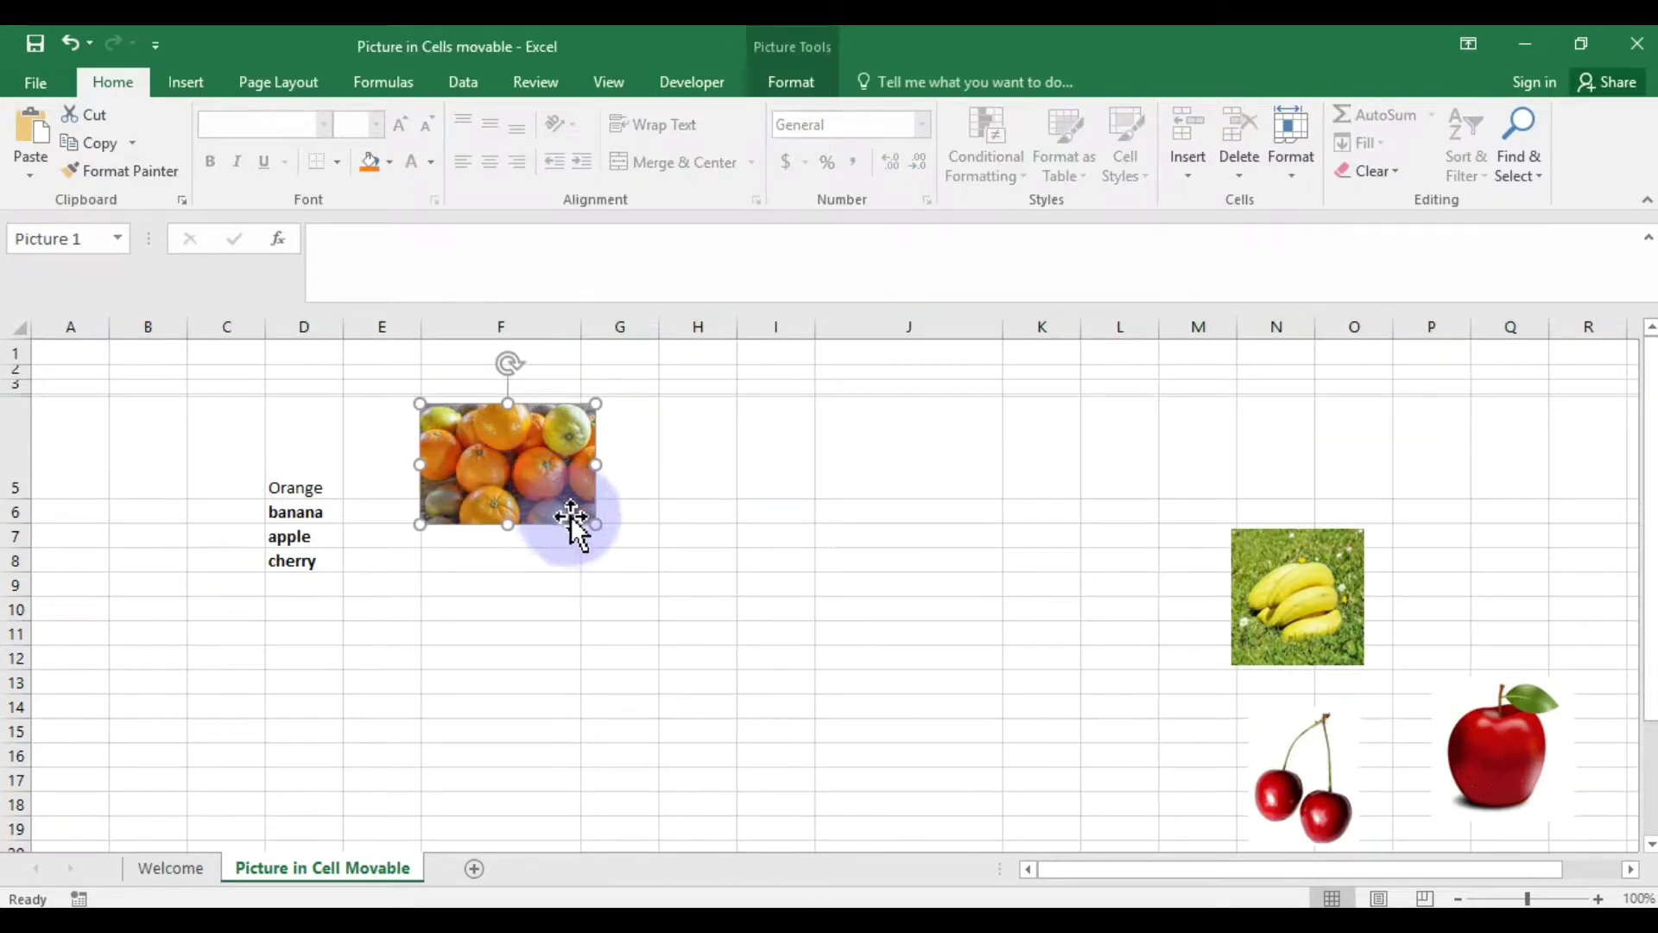
{"action": "left_click_drag", "start_coordinate": [587, 522], "coordinate": [519, 451]}
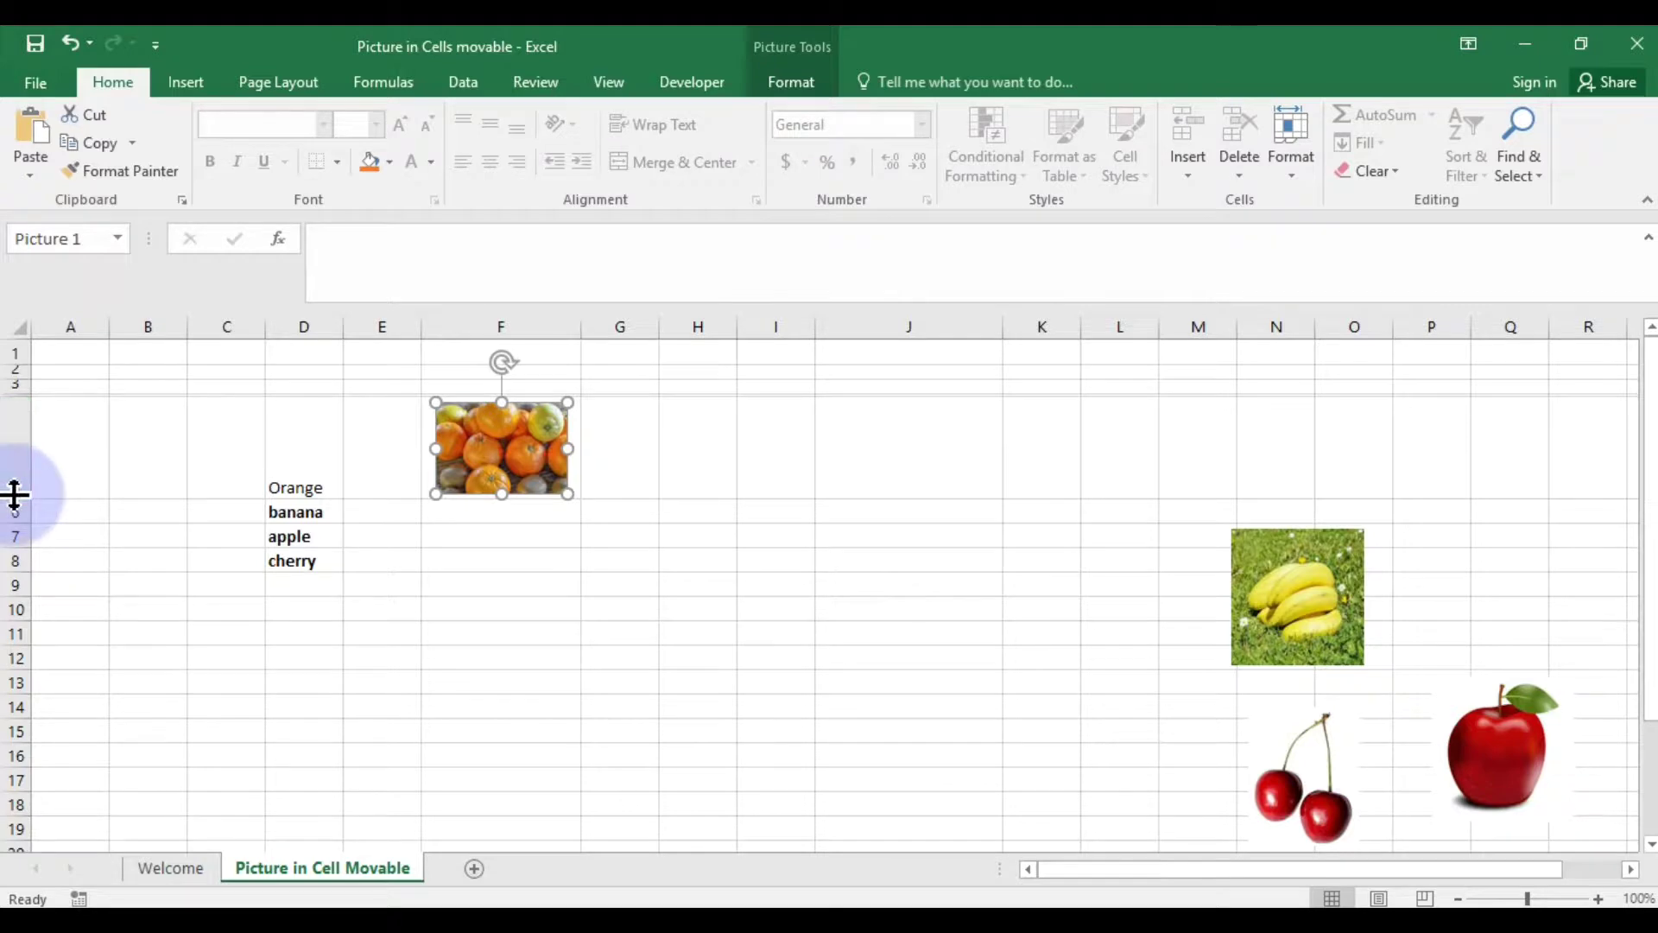
{"action": "mouse_move", "coordinate": [15, 499]}
{"action": "left_mouse_down"}
{"action": "mouse_move", "coordinate": [21, 464]}
{"action": "mouse_move", "coordinate": [25, 499]}
{"action": "left_mouse_up"}
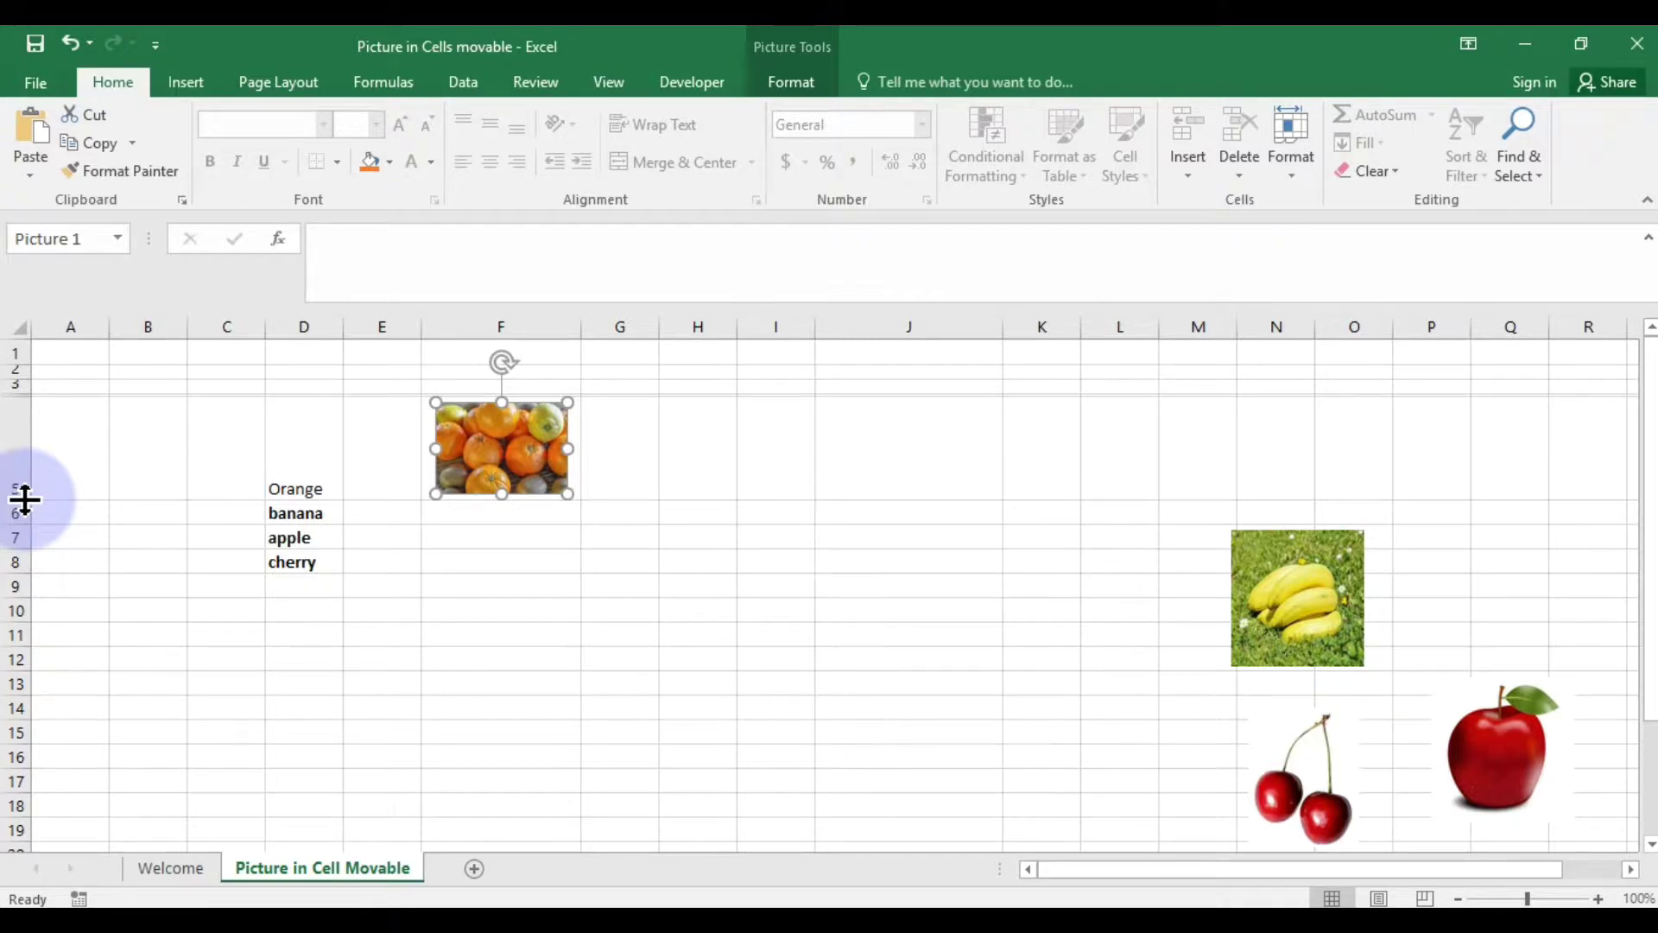
{"action": "left_click", "coordinate": [470, 560]}
{"action": "left_click", "coordinate": [482, 449]}
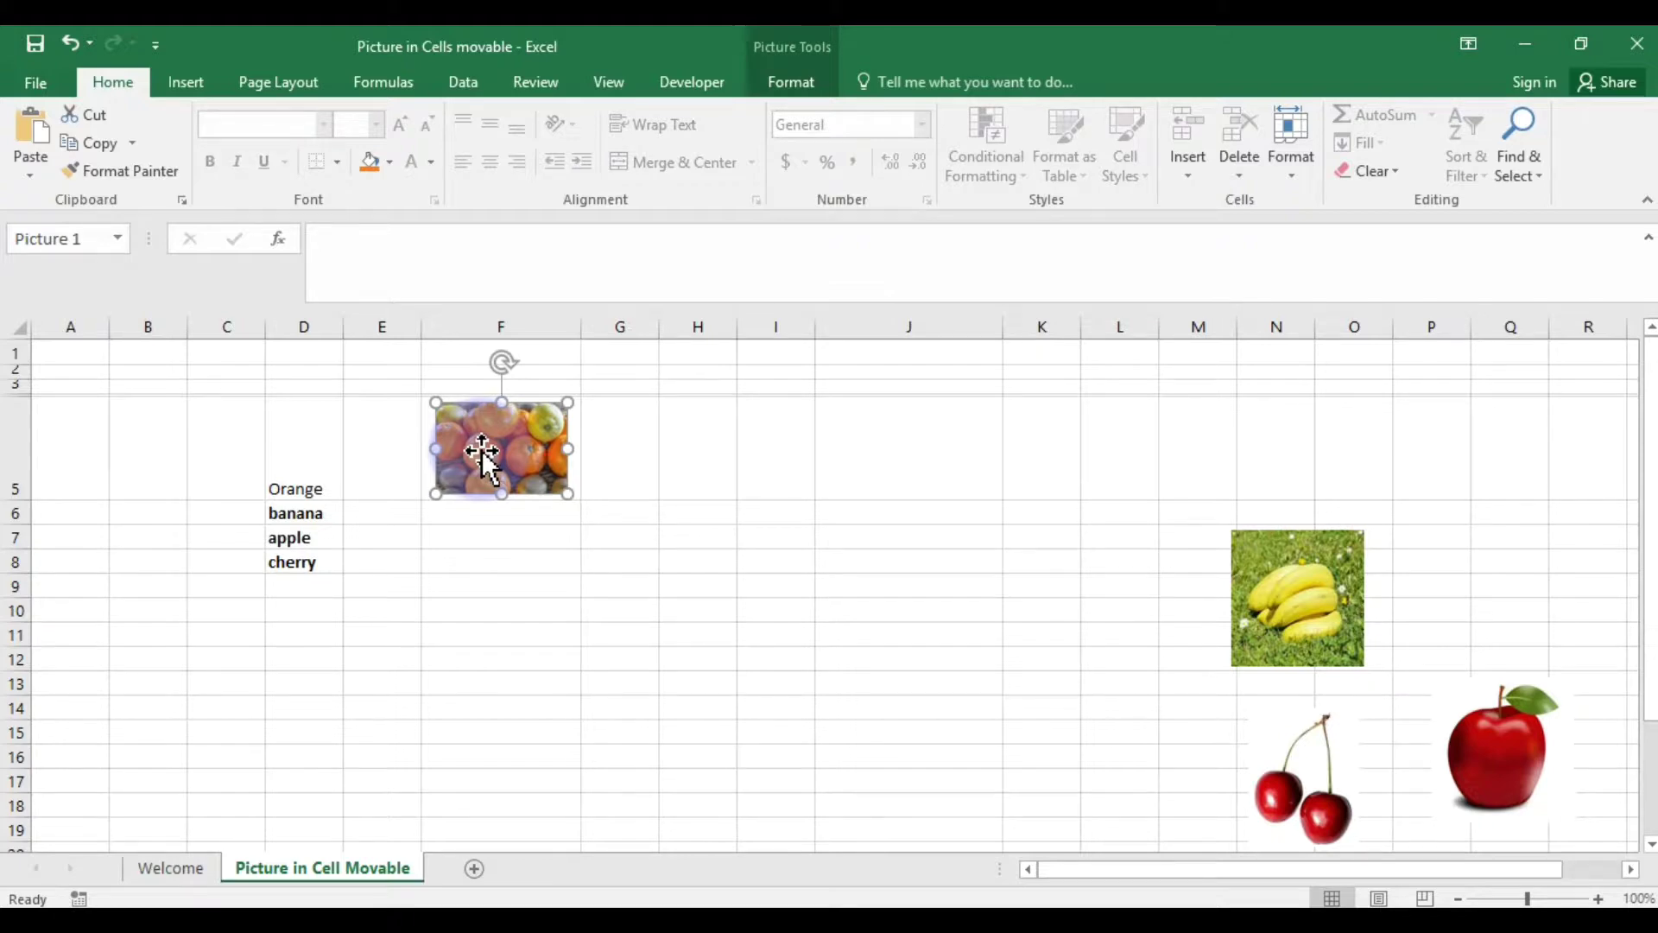
Step: Set the orange picture's Format Picture properties to 'Move and size with cells'
{"action": "right_click", "coordinate": [481, 450]}
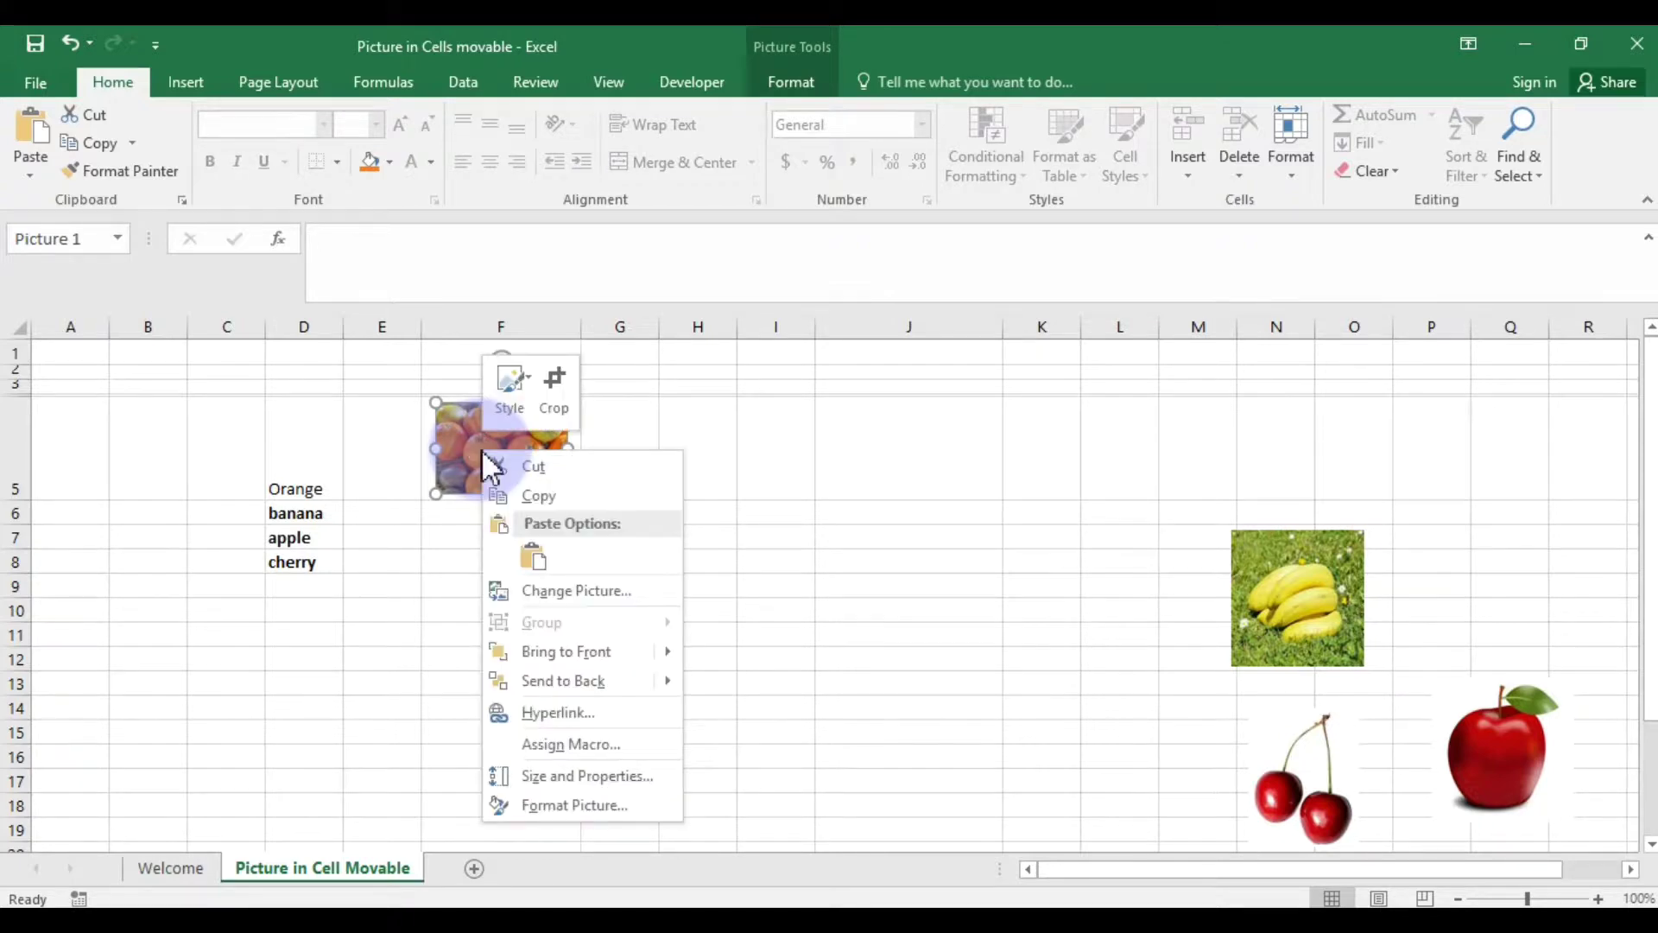
{"action": "left_click", "coordinate": [568, 808]}
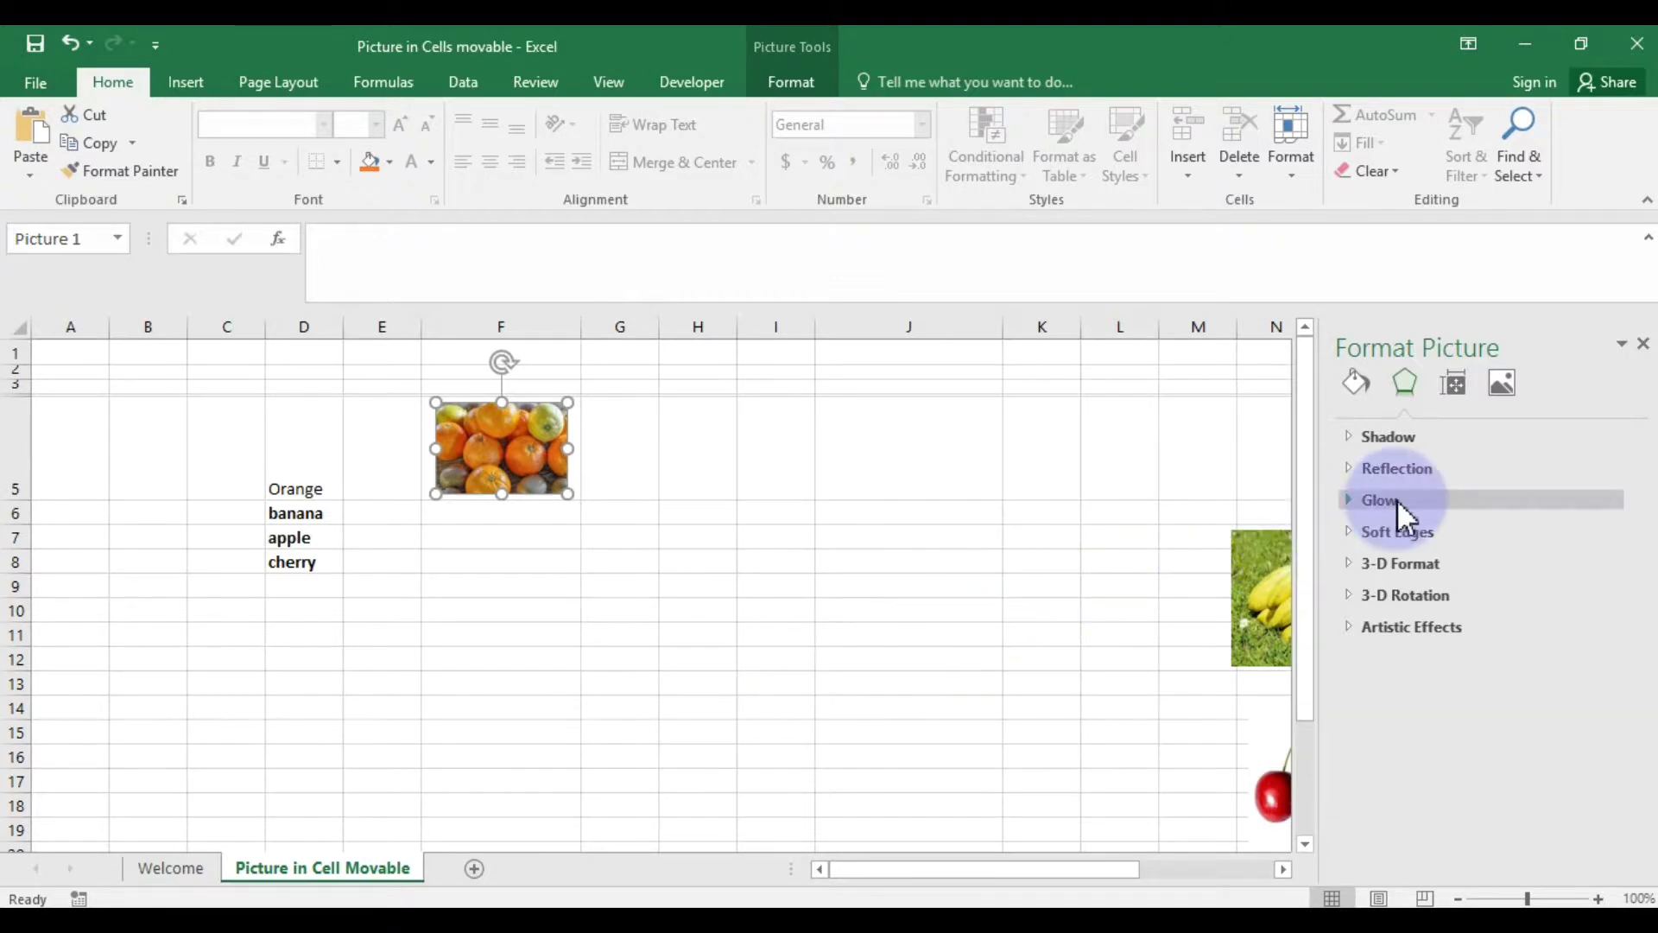
{"action": "left_click", "coordinate": [1017, 546]}
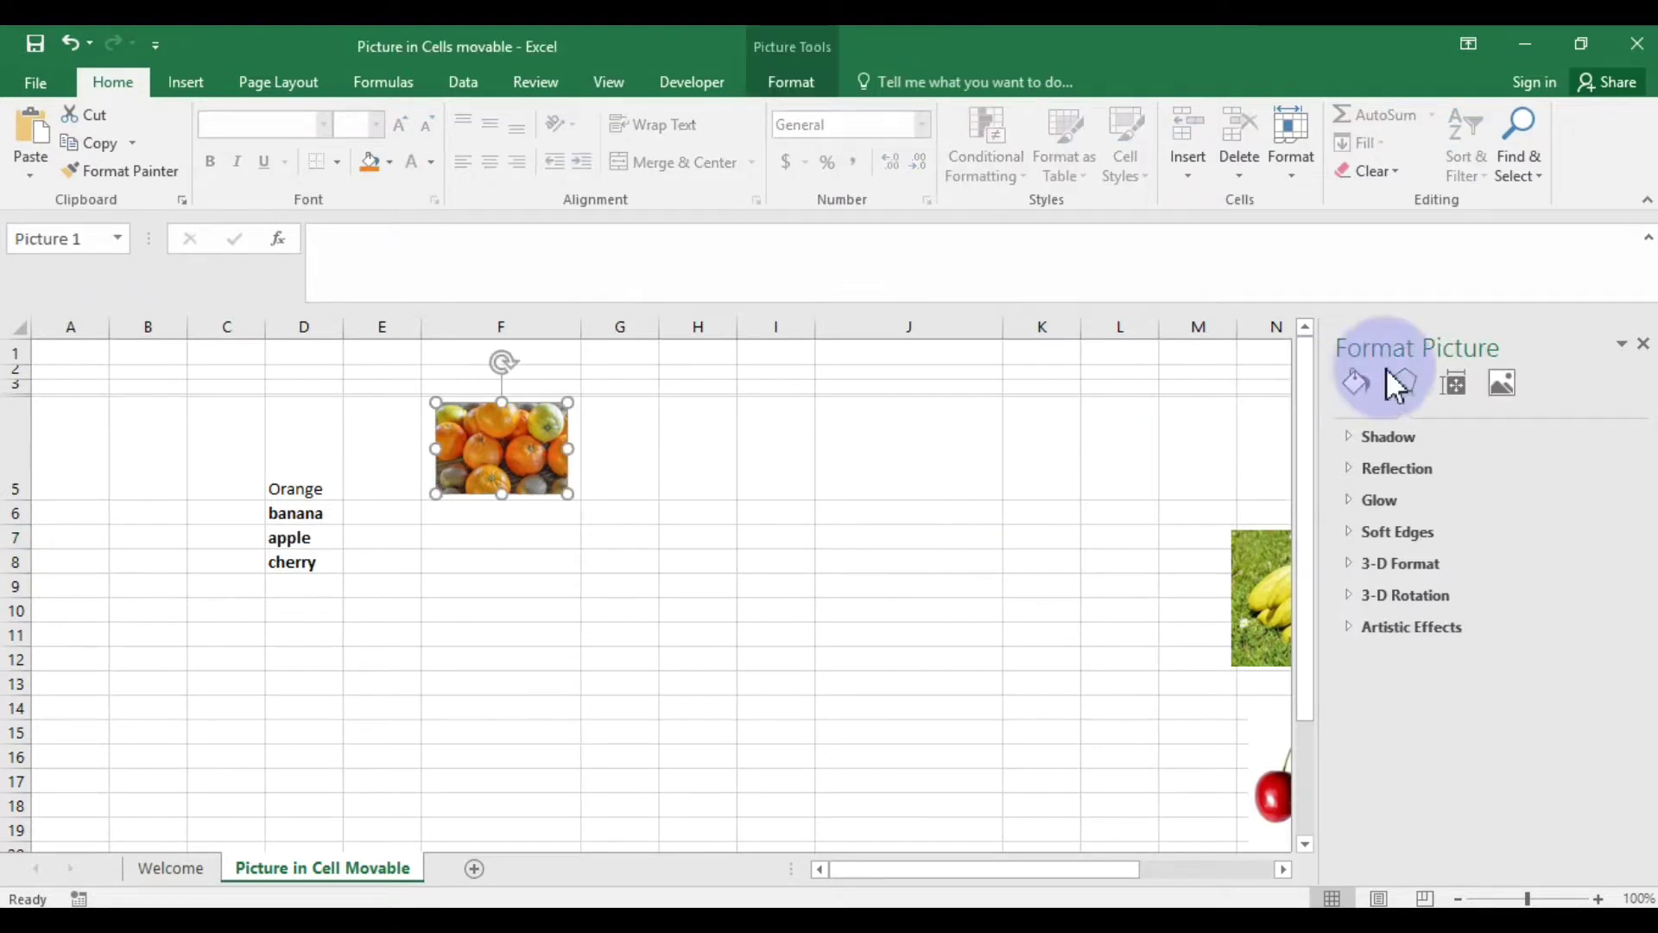
{"action": "left_click", "coordinate": [1462, 376]}
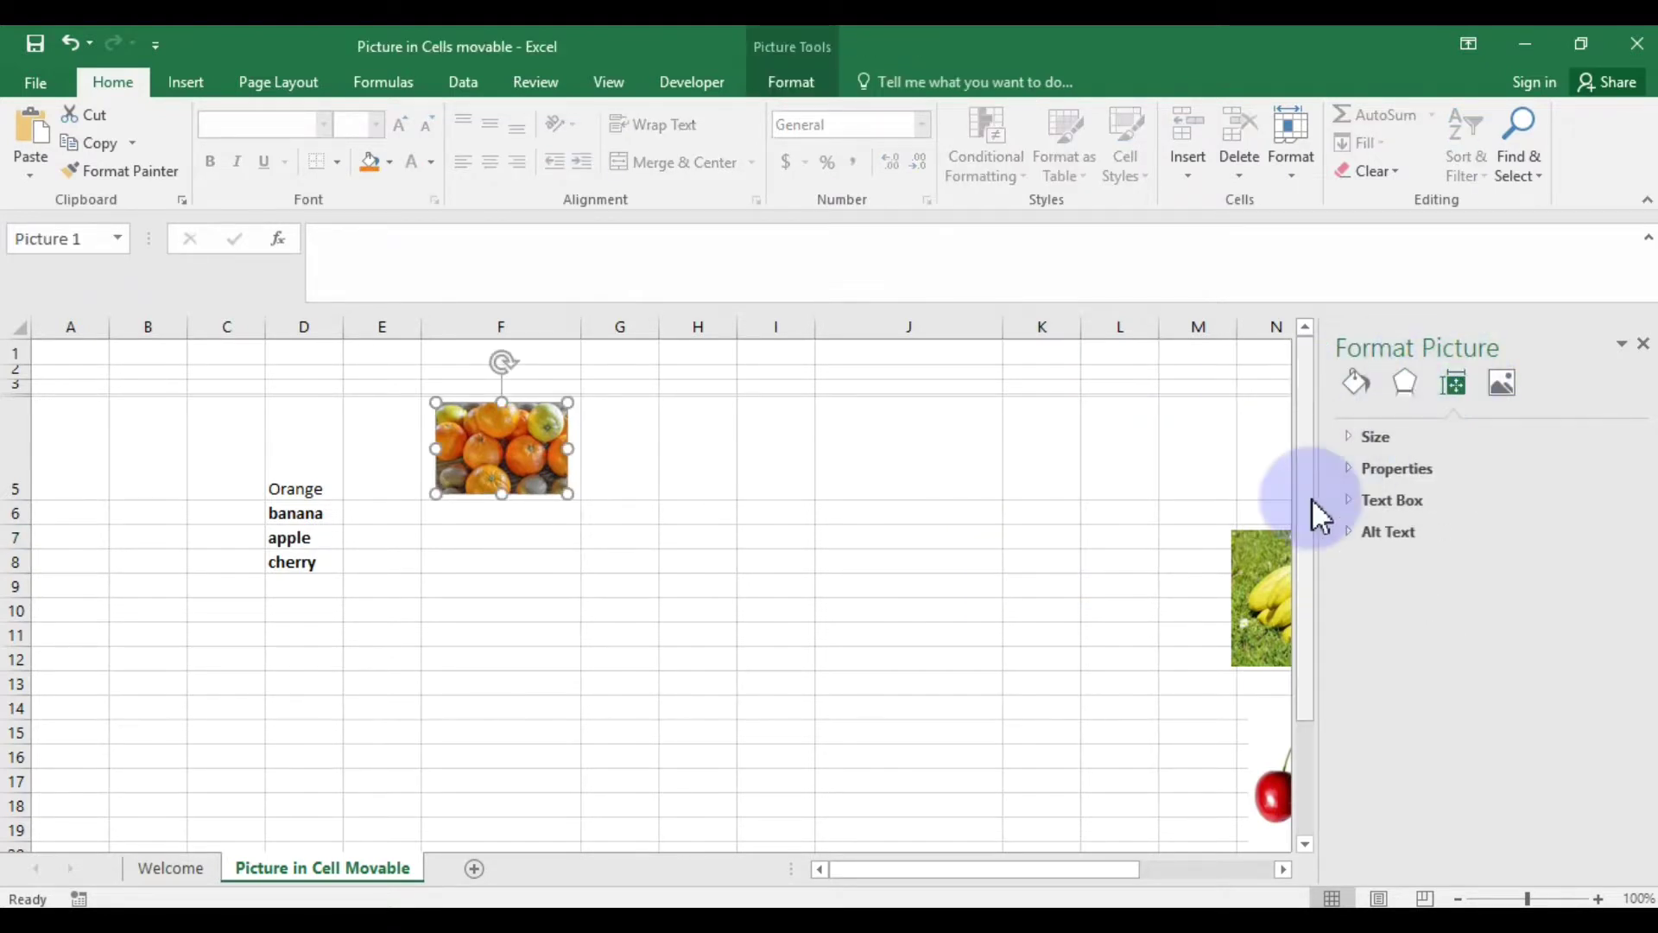
{"action": "left_click", "coordinate": [1350, 468]}
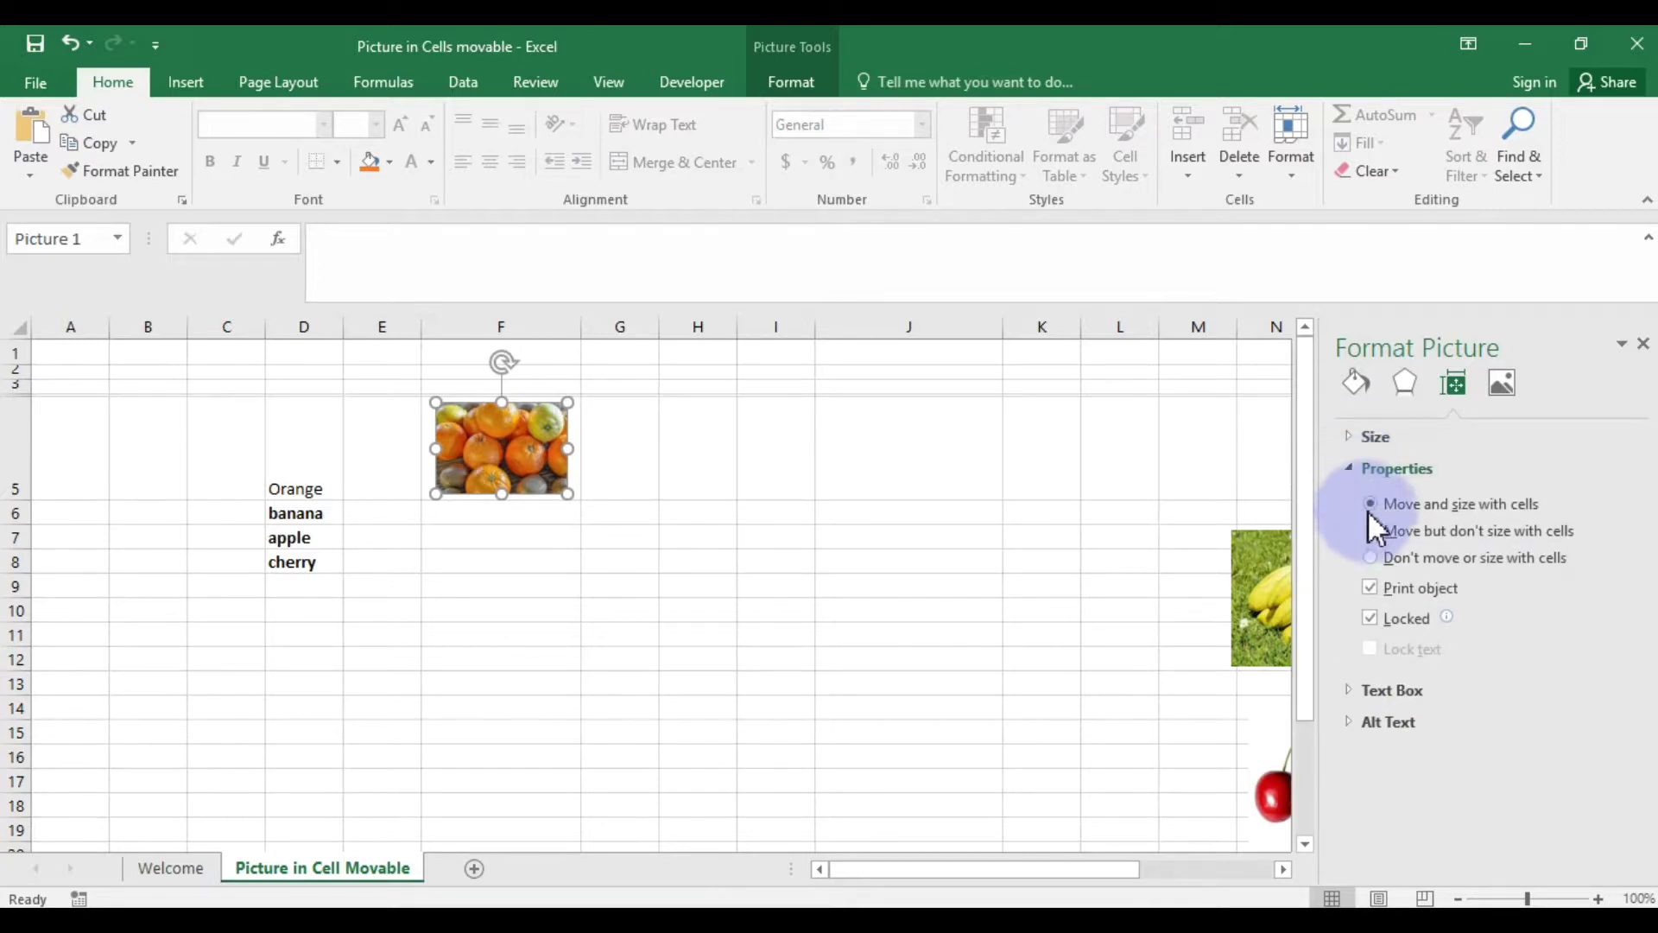
{"action": "left_click", "coordinate": [1371, 558]}
{"action": "left_click", "coordinate": [748, 469]}
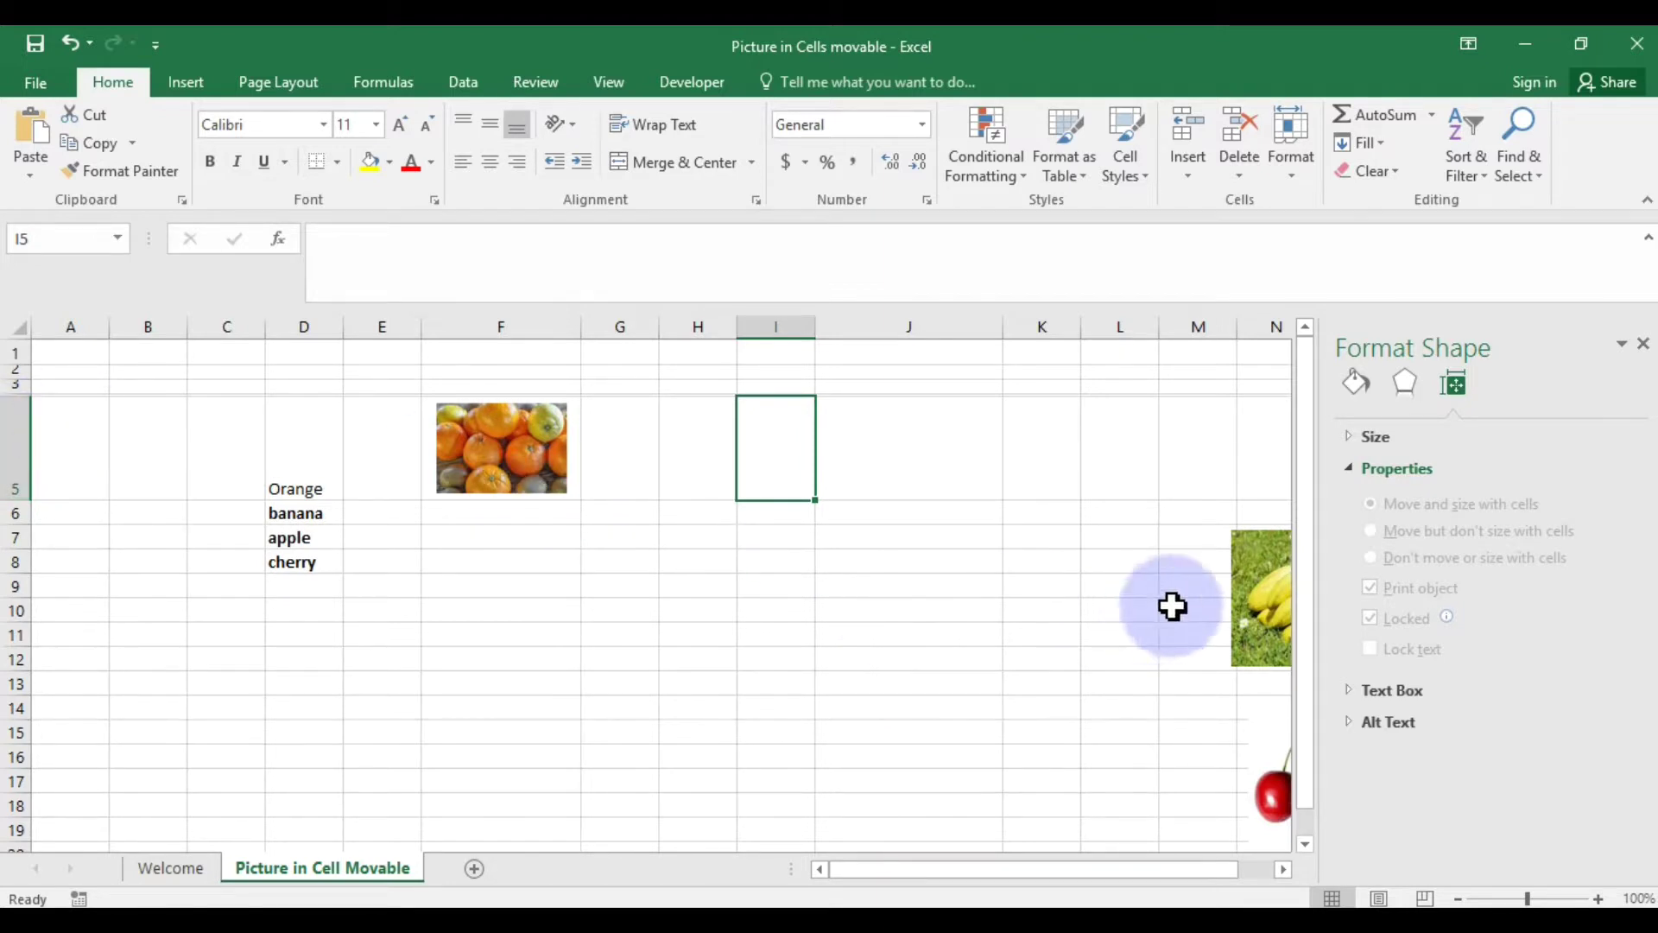
Step: Move the banana picture into column F, hide apple row 7, and check both pictures' properties
{"action": "left_click_drag", "start_coordinate": [1252, 581], "coordinate": [469, 554]}
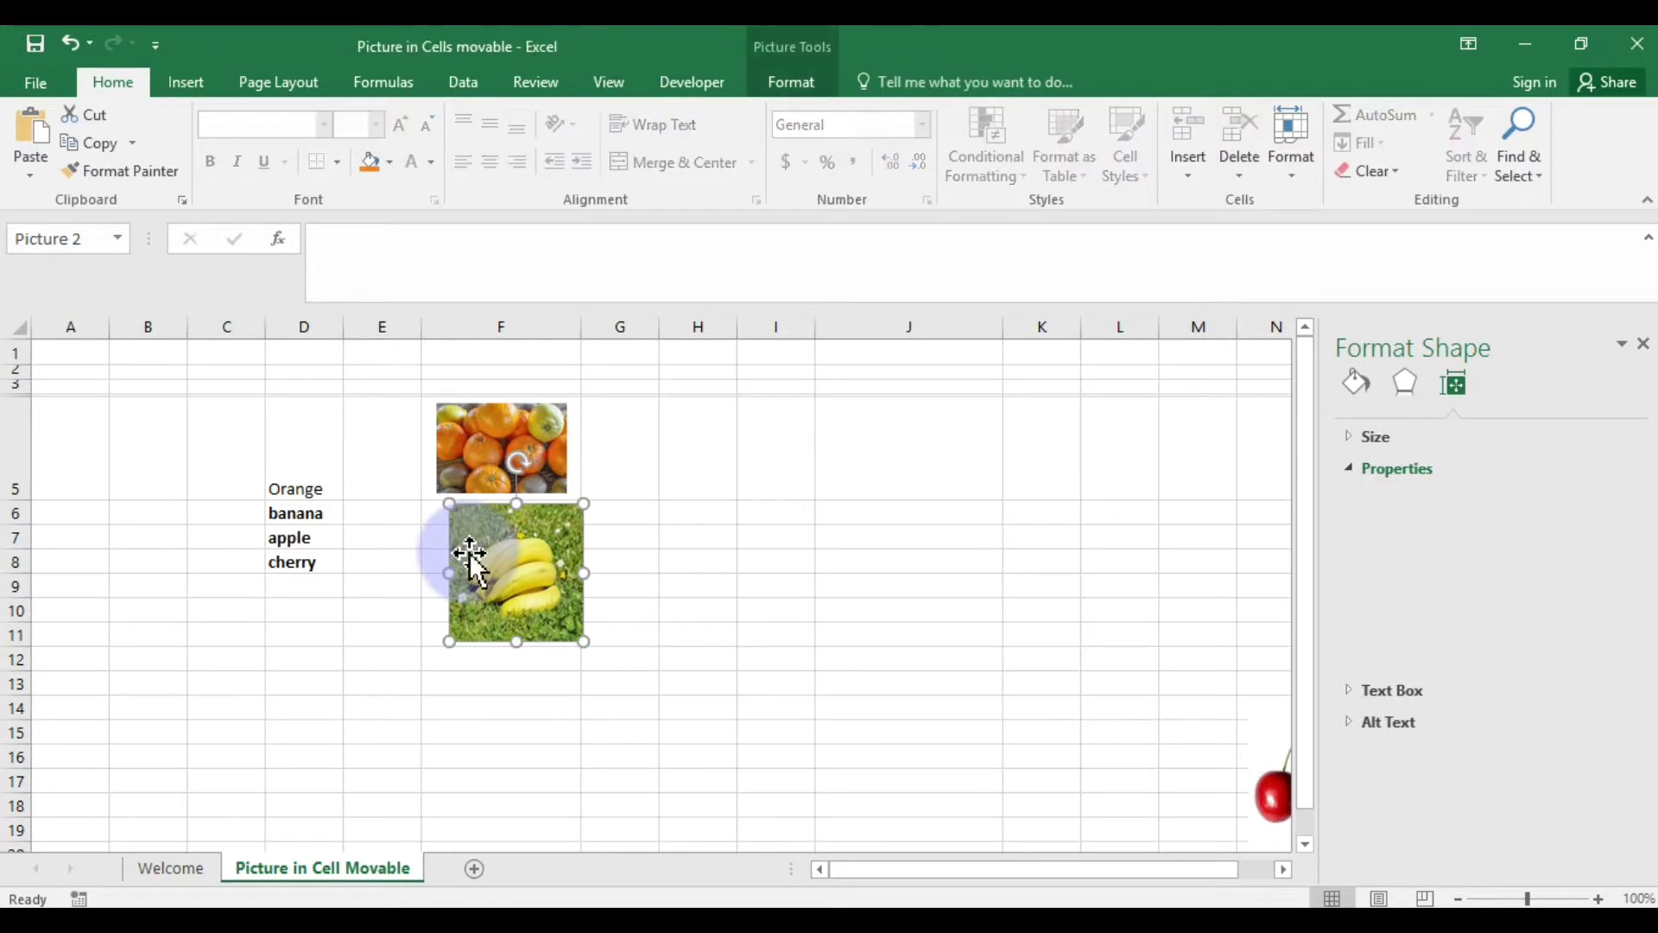
{"action": "left_click", "coordinate": [9, 537]}
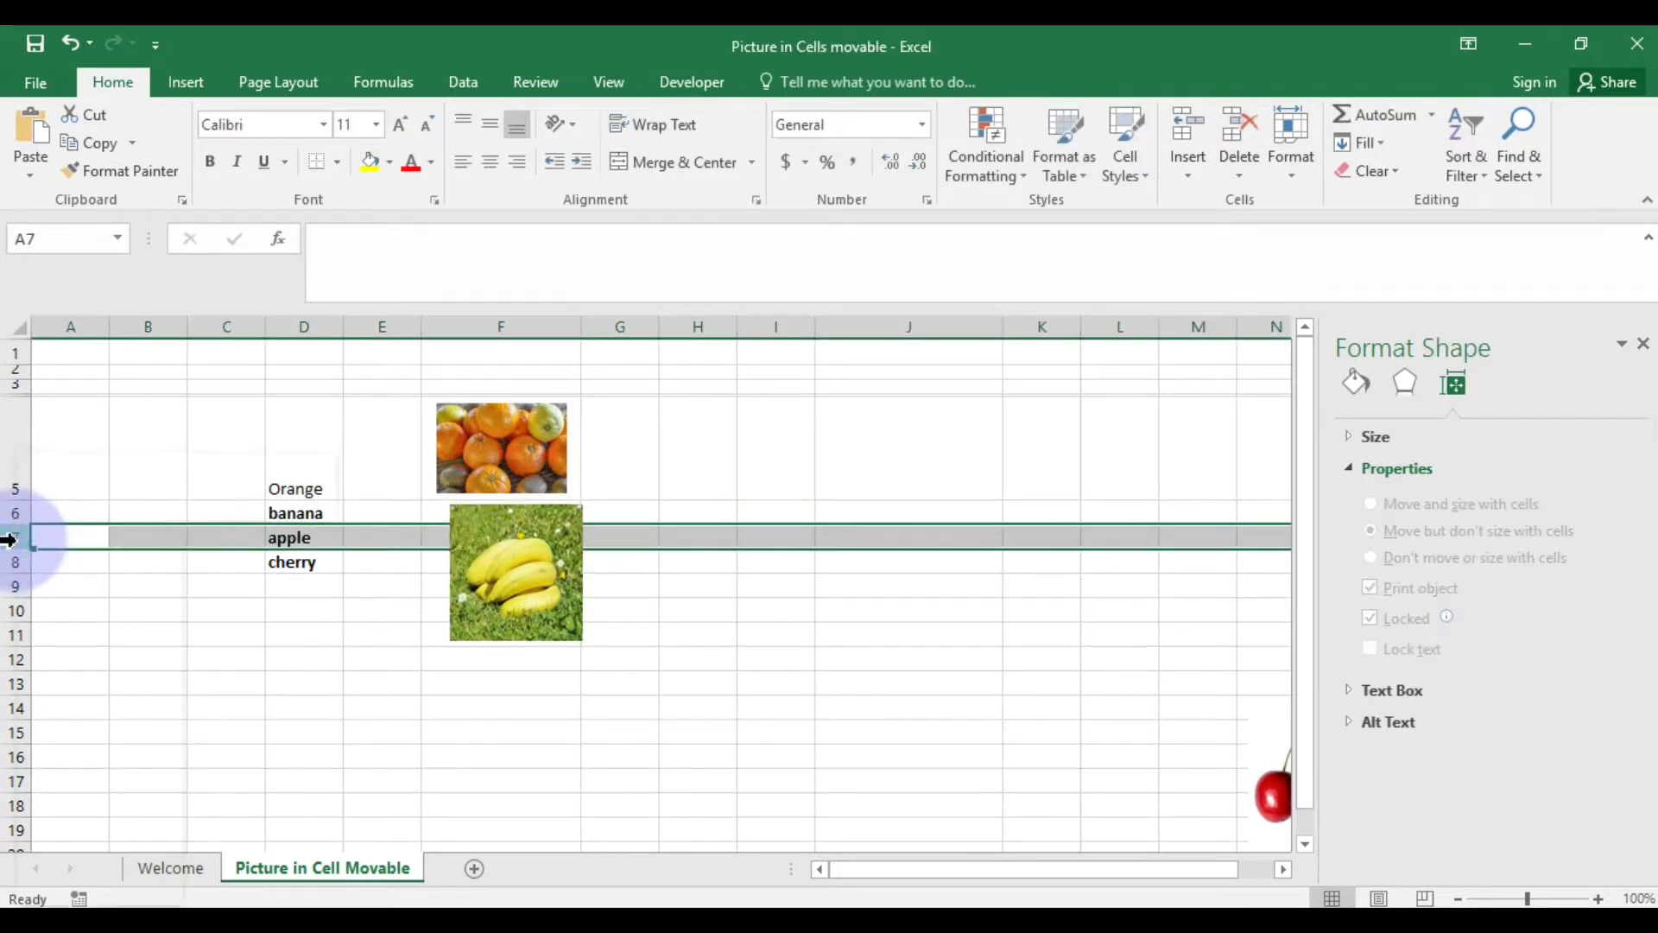
{"action": "right_click", "coordinate": [8, 537]}
{"action": "left_click", "coordinate": [66, 857]}
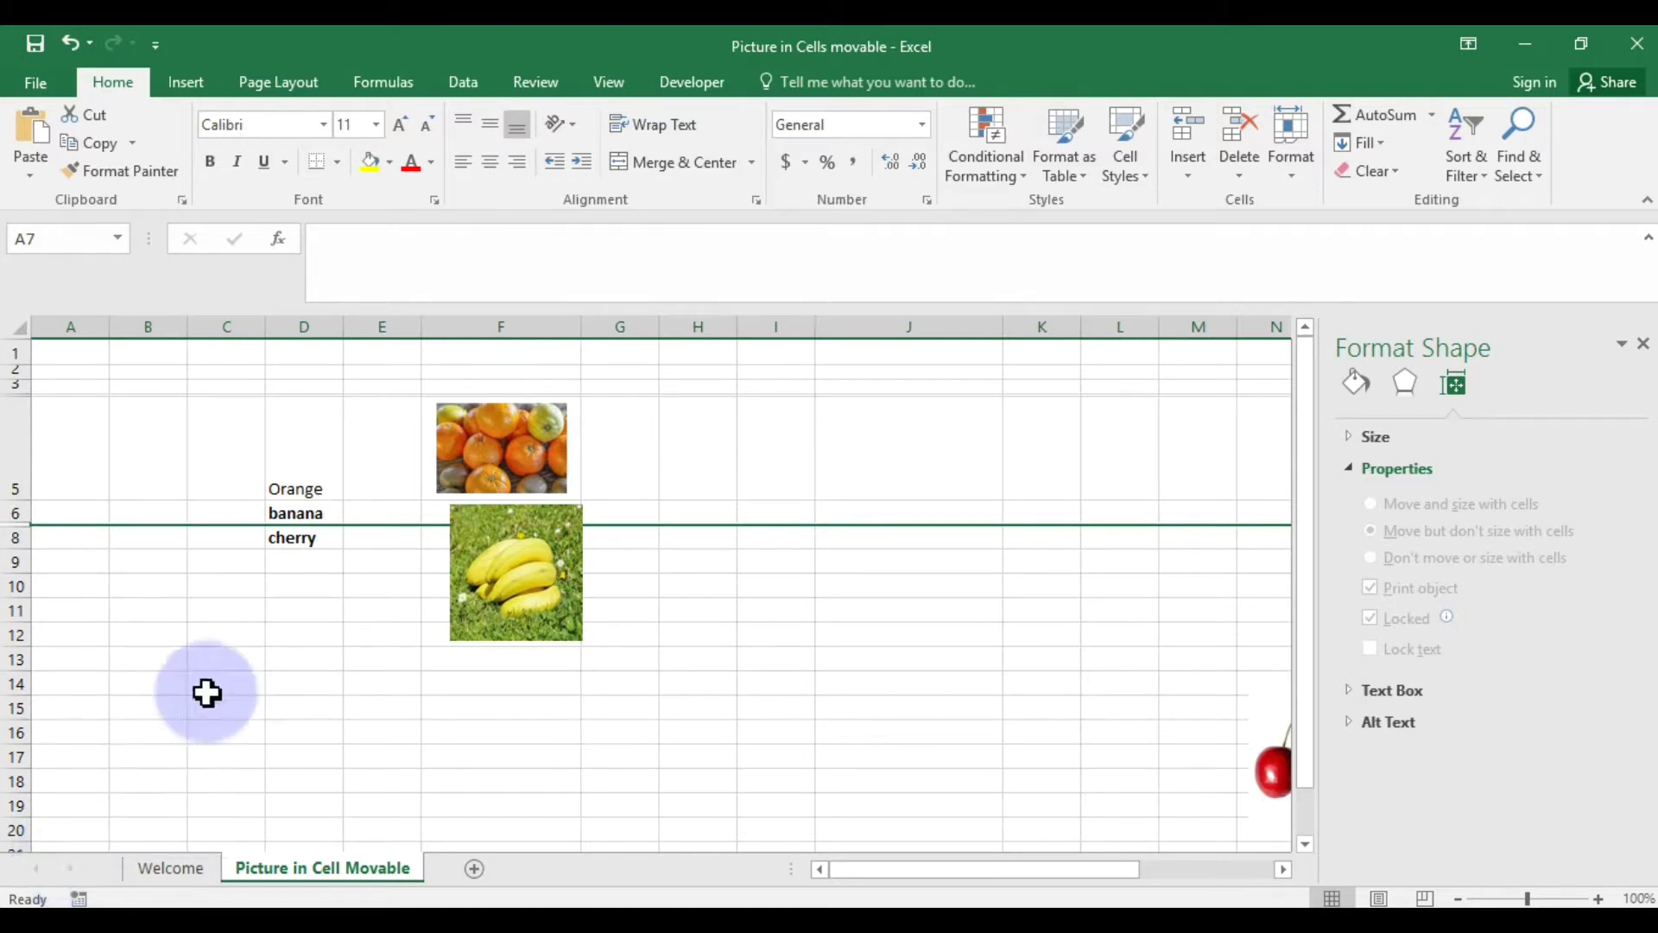
{"action": "left_click", "coordinate": [514, 588]}
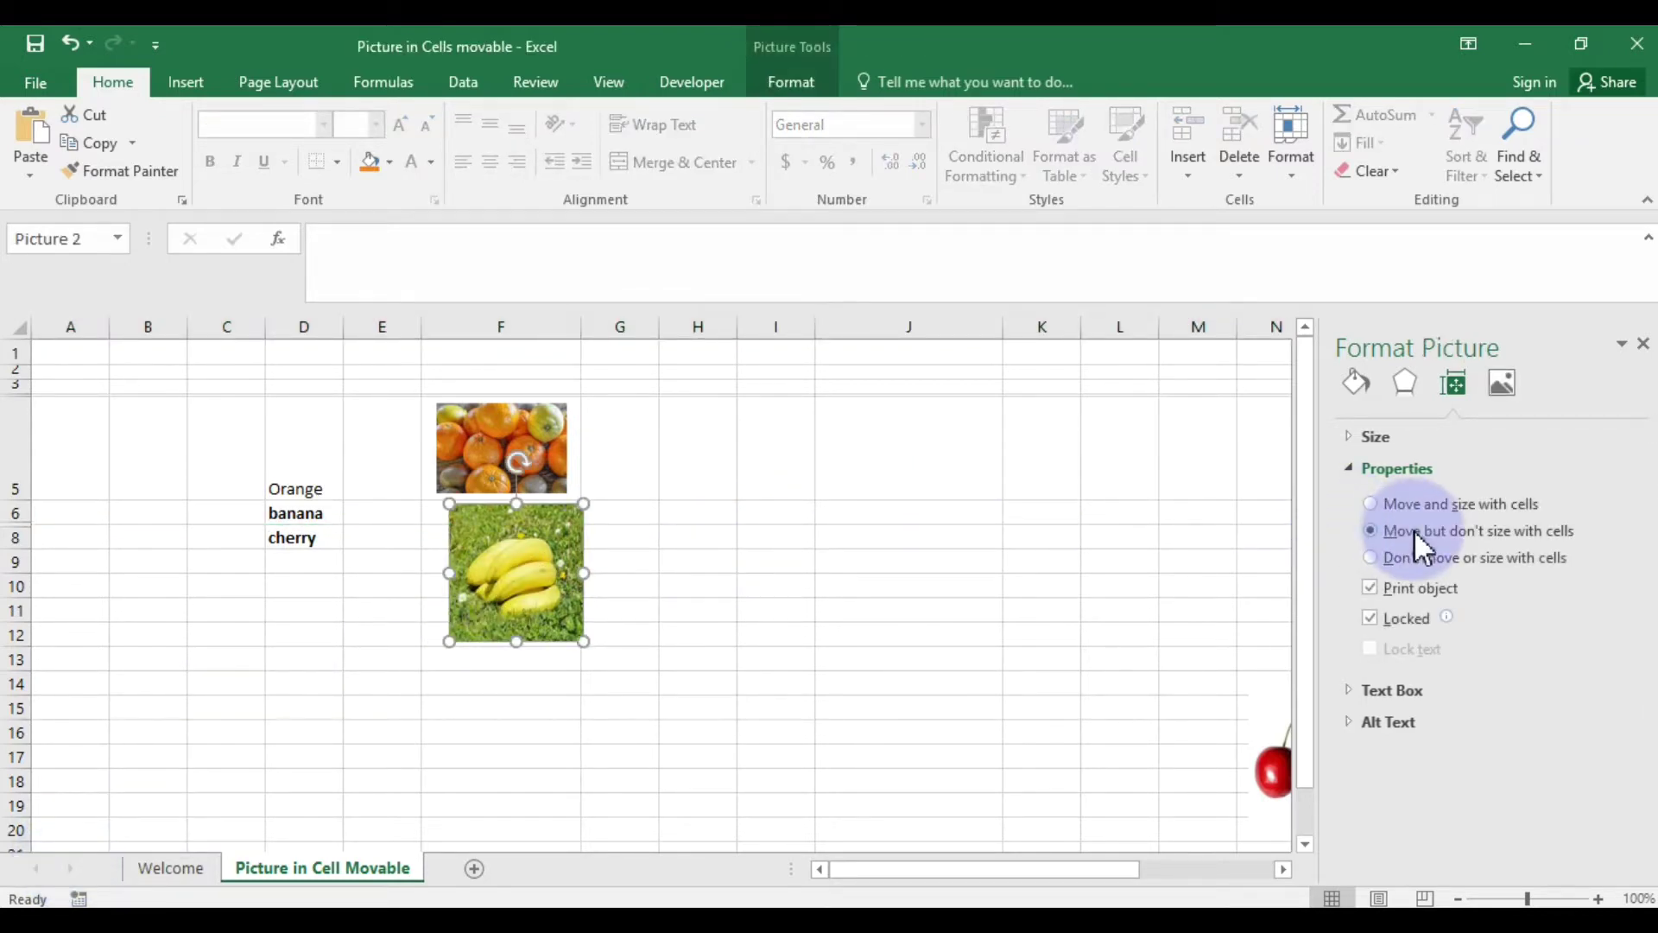
{"action": "left_click", "coordinate": [535, 445]}
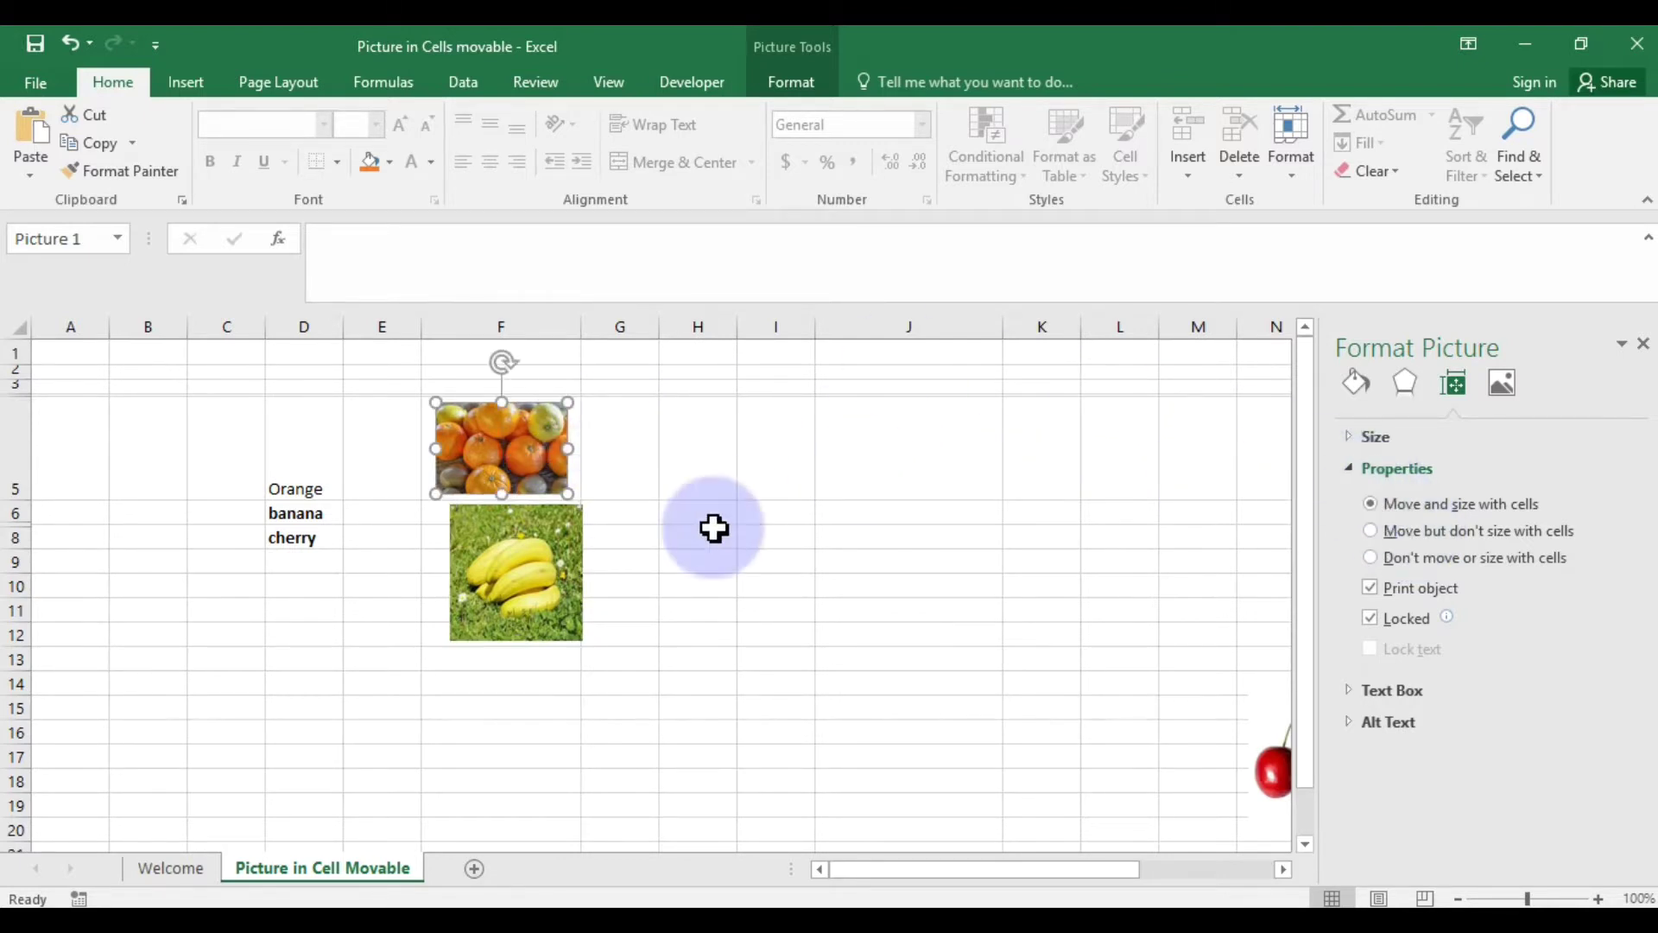
{"action": "left_click", "coordinate": [19, 433]}
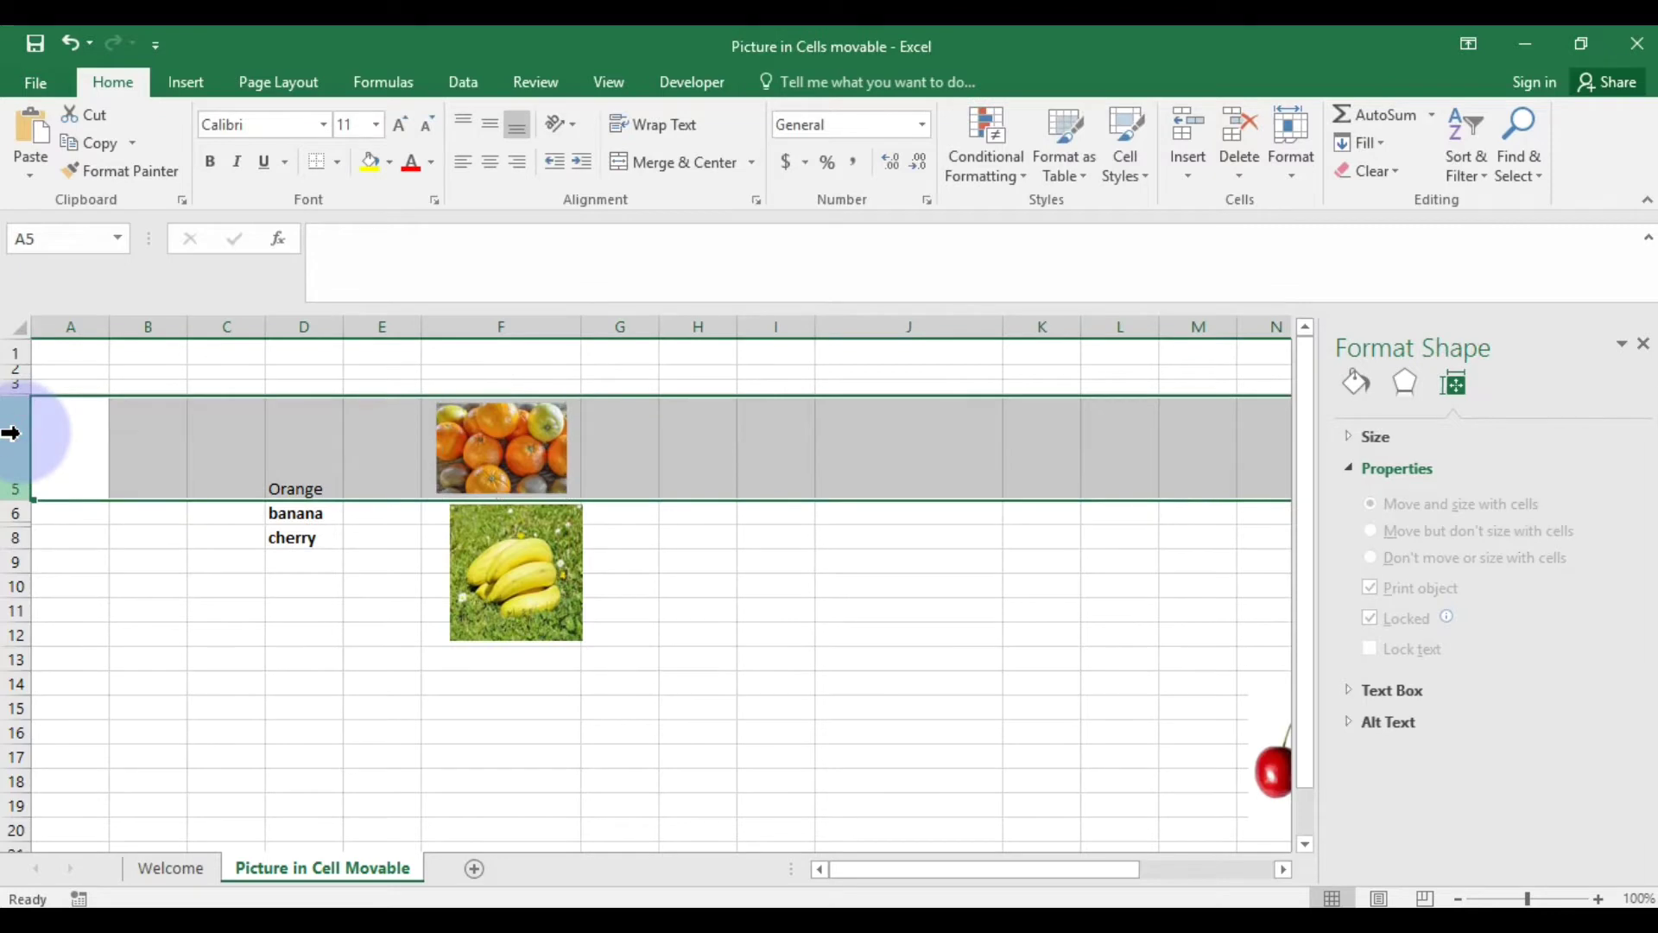
{"action": "right_click", "coordinate": [19, 435]}
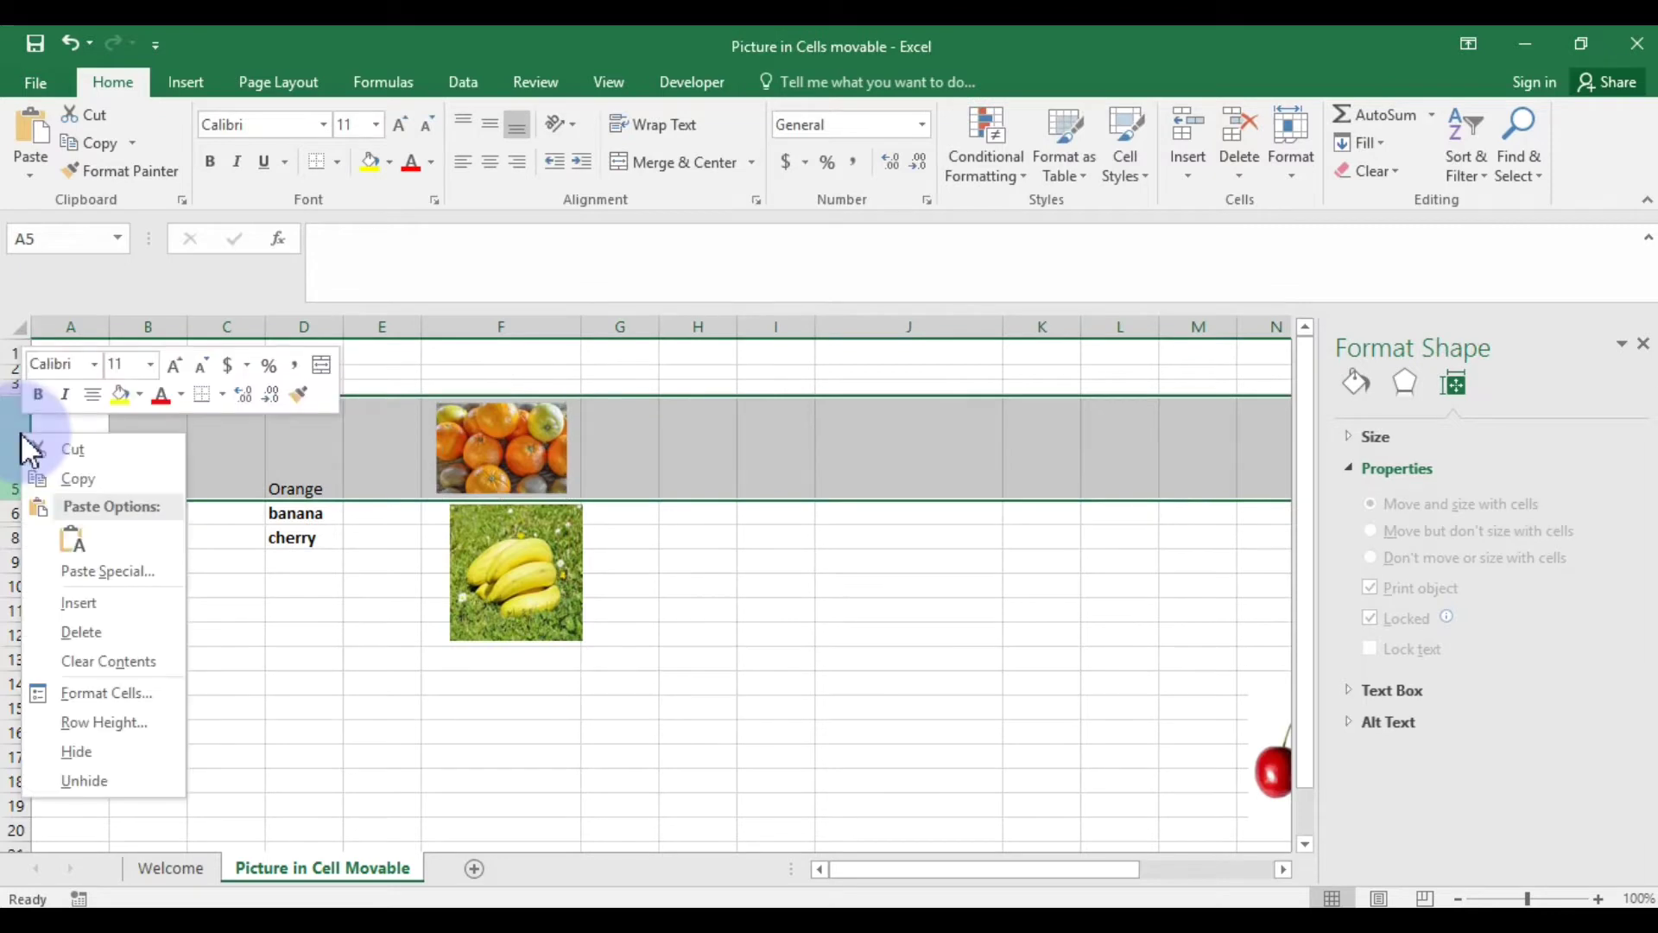
{"action": "left_click", "coordinate": [72, 755]}
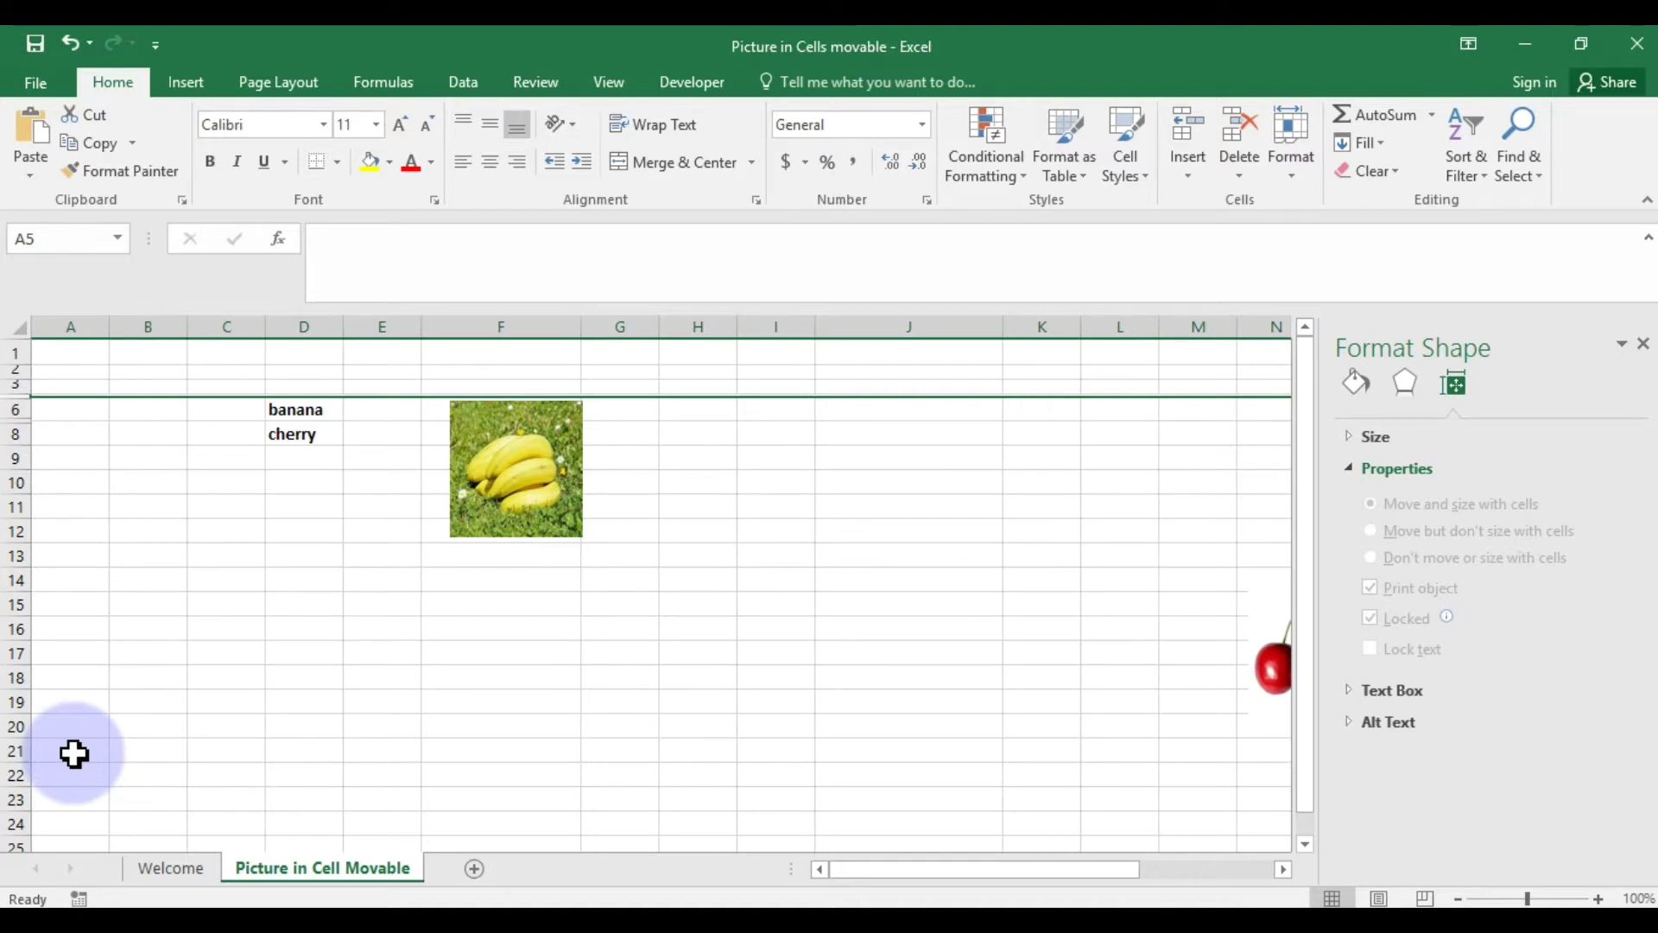
{"action": "key", "text": "ctrl+z"}
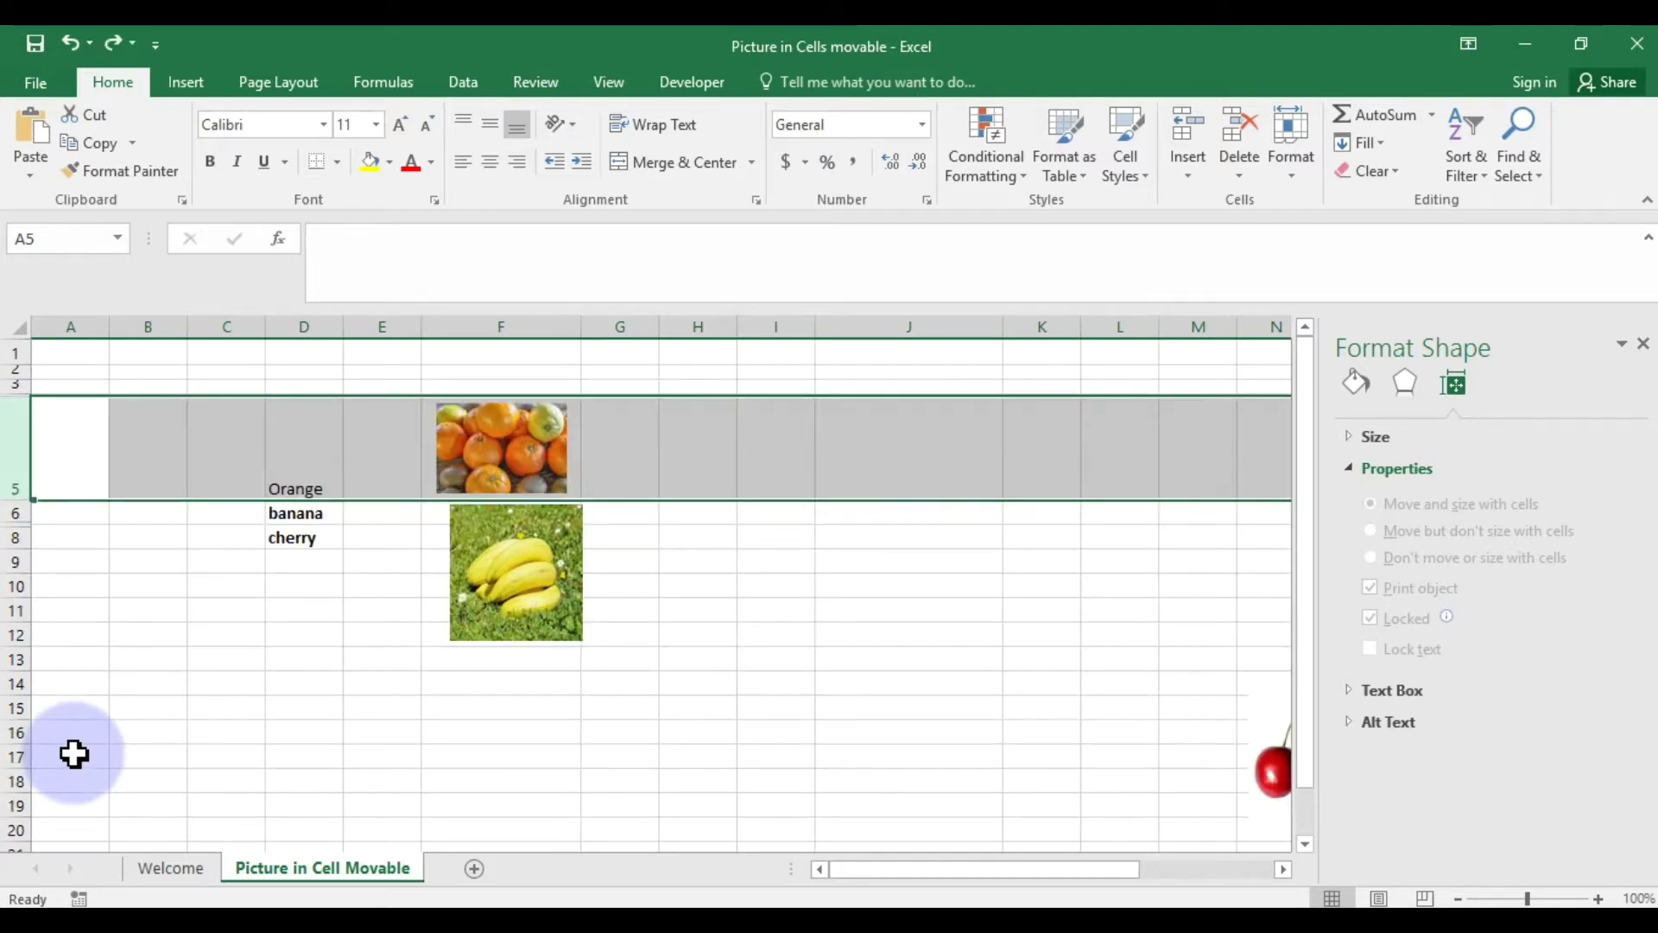
{"action": "left_click", "coordinate": [639, 612]}
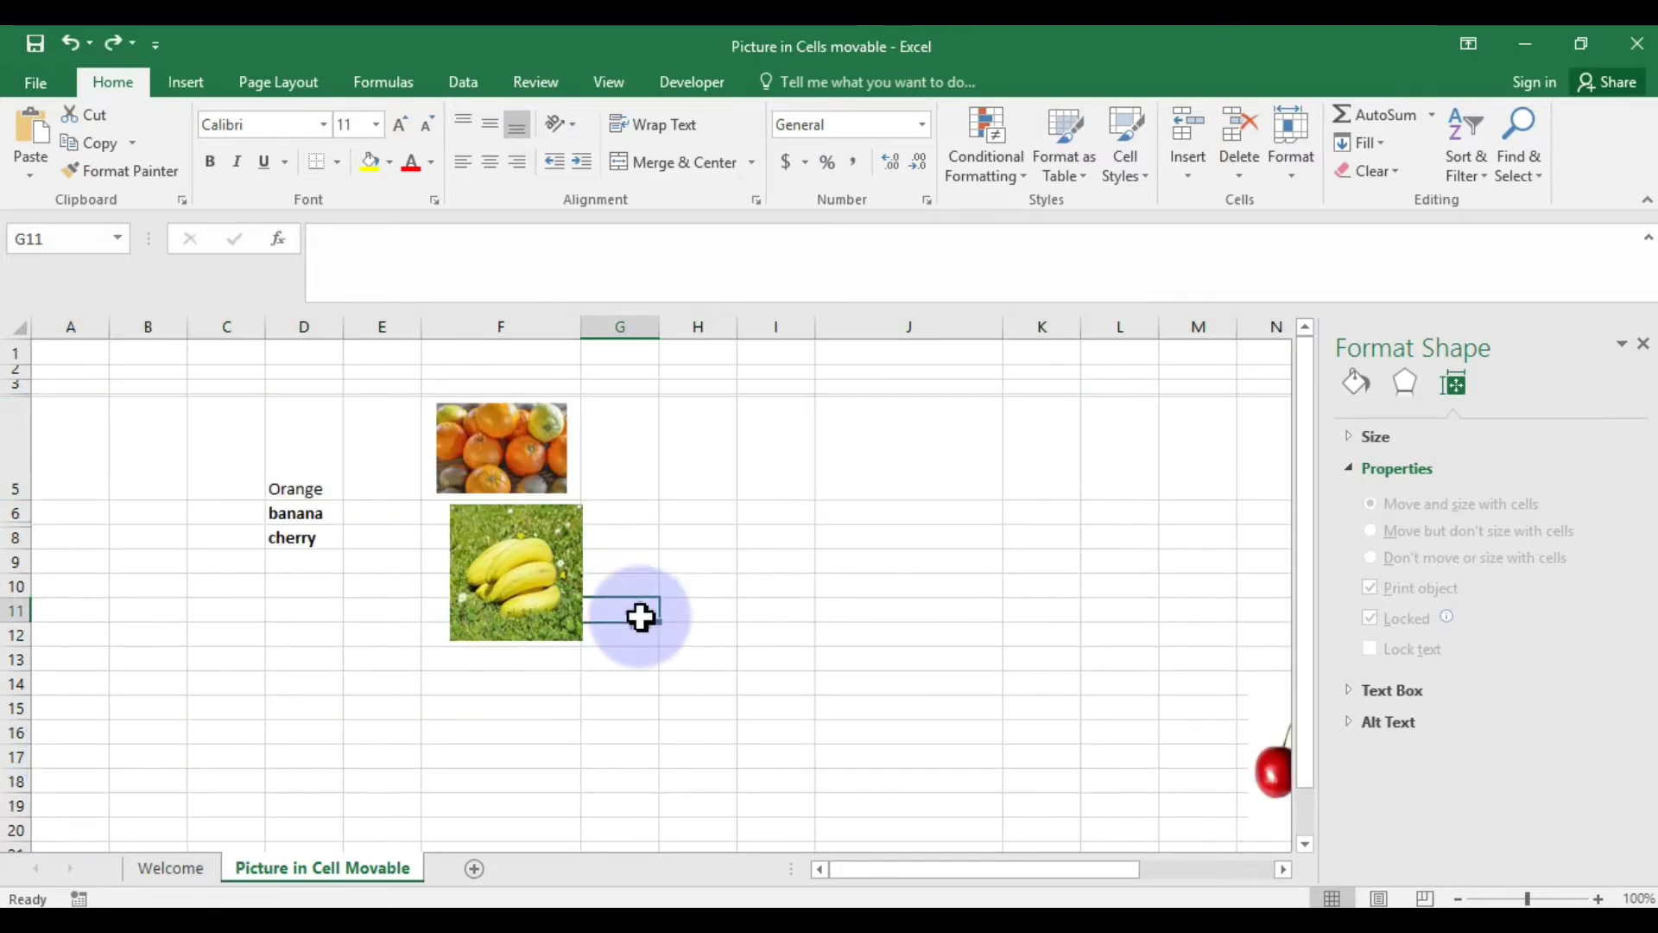
{"action": "left_click", "coordinate": [513, 438]}
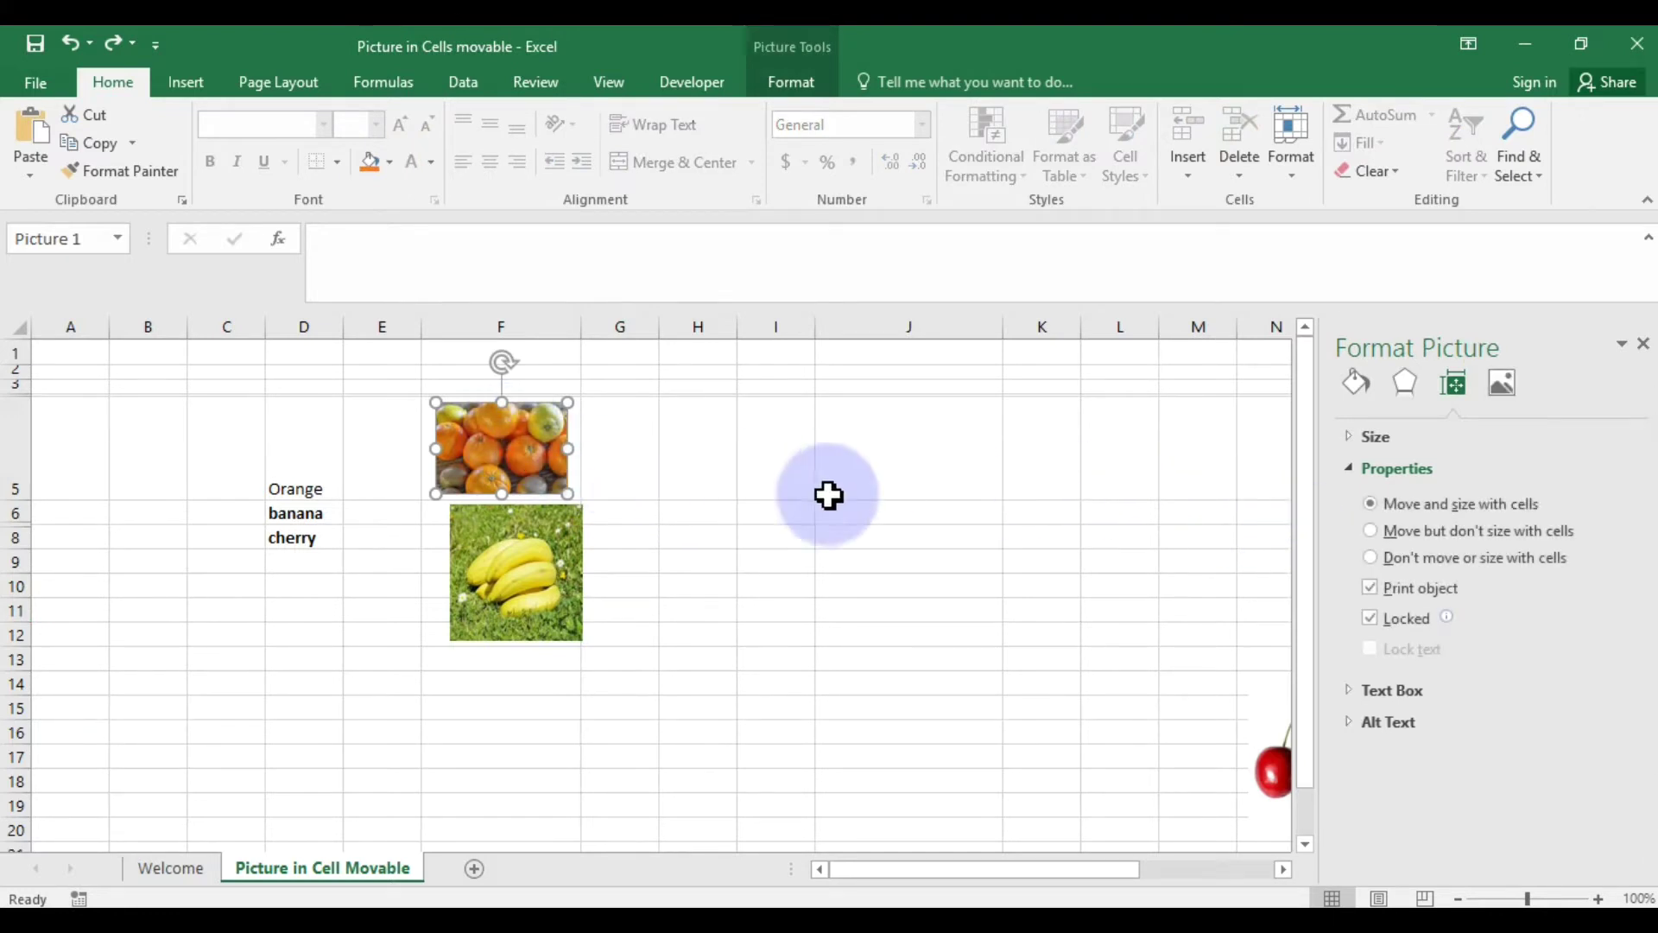
{"action": "left_click", "coordinate": [519, 583]}
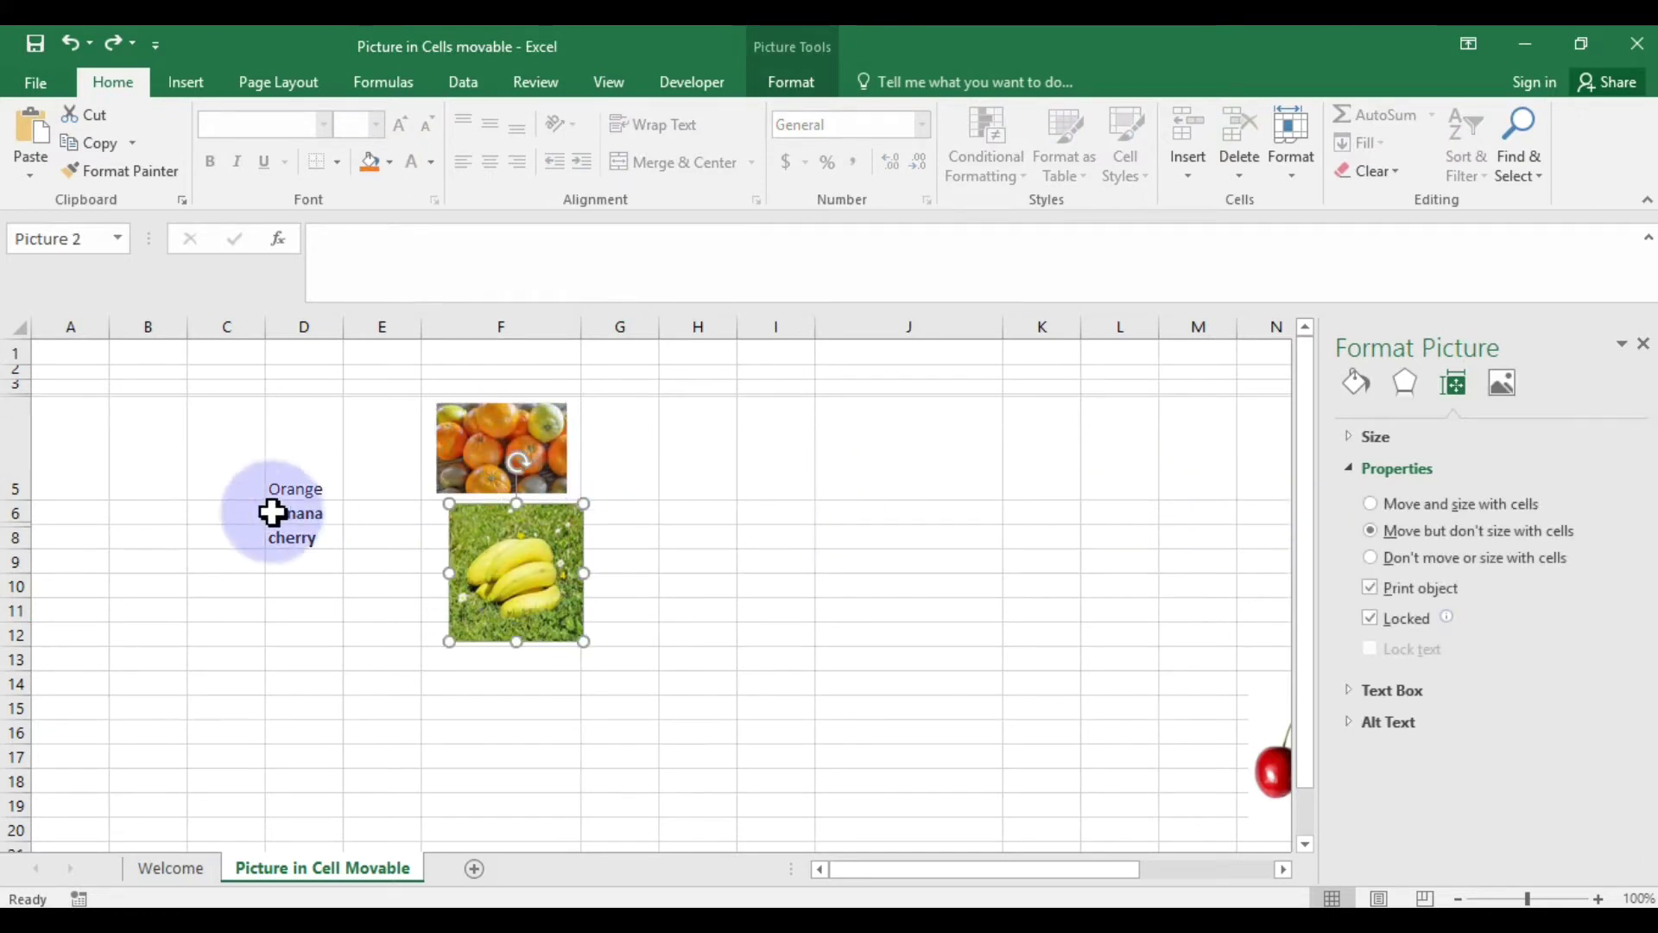
Step: Delete row 2 so the fruit list and pictures shift up, then check the banana picture's properties
{"action": "left_click", "coordinate": [24, 370]}
{"action": "right_click", "coordinate": [24, 371]}
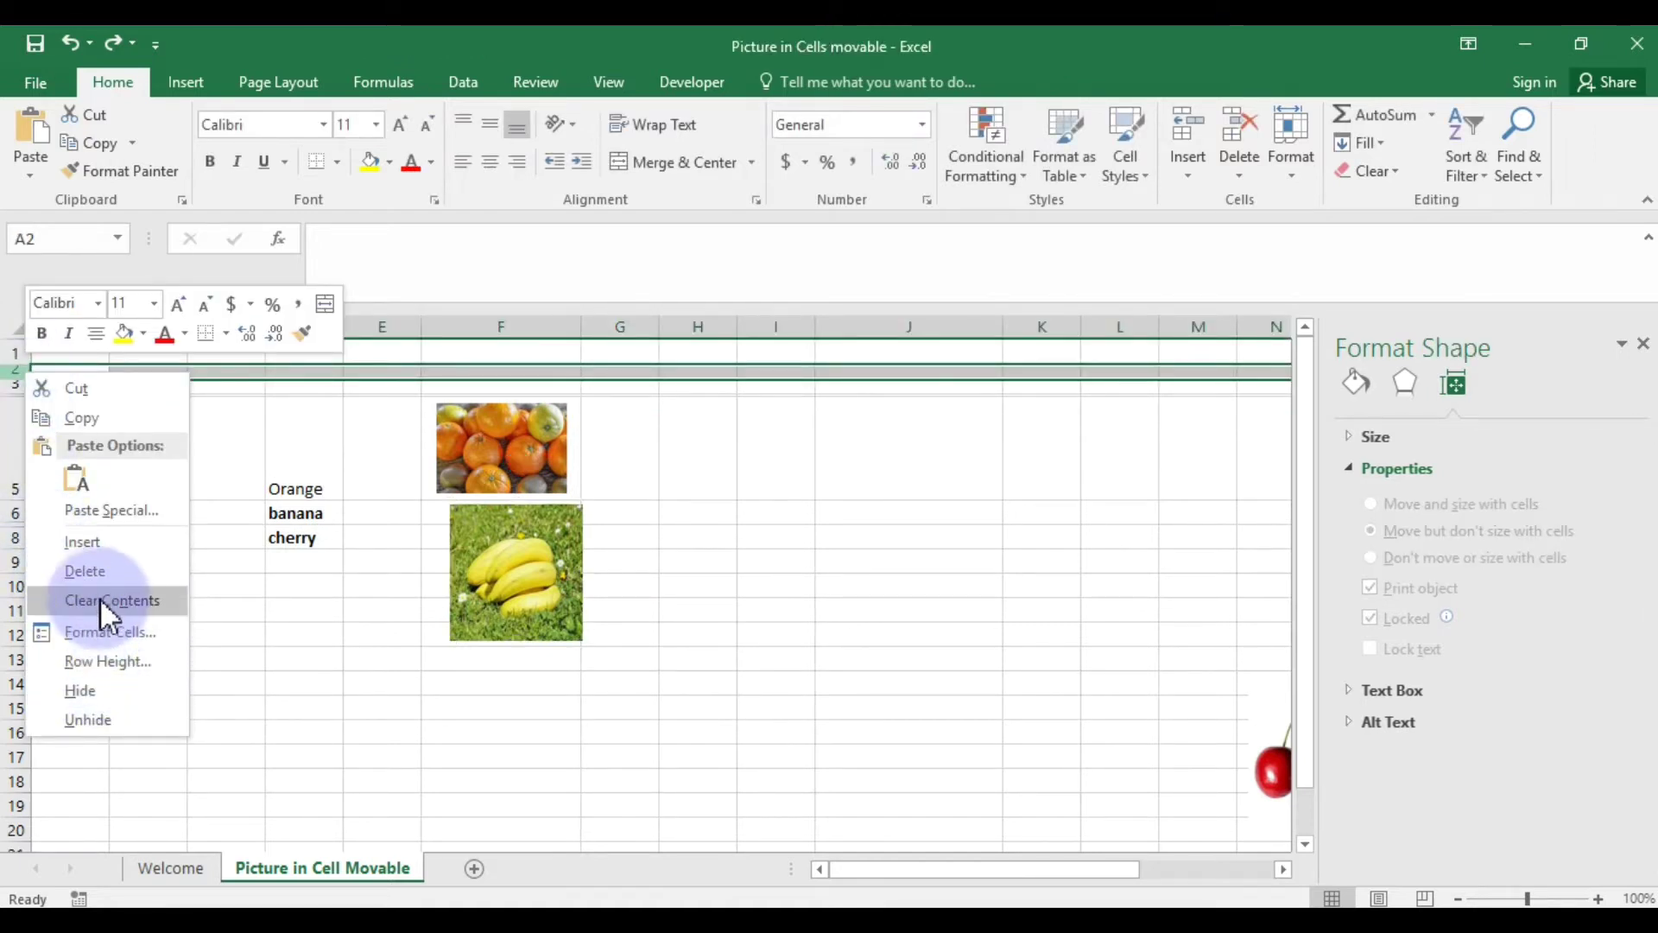
{"action": "left_click", "coordinate": [102, 573]}
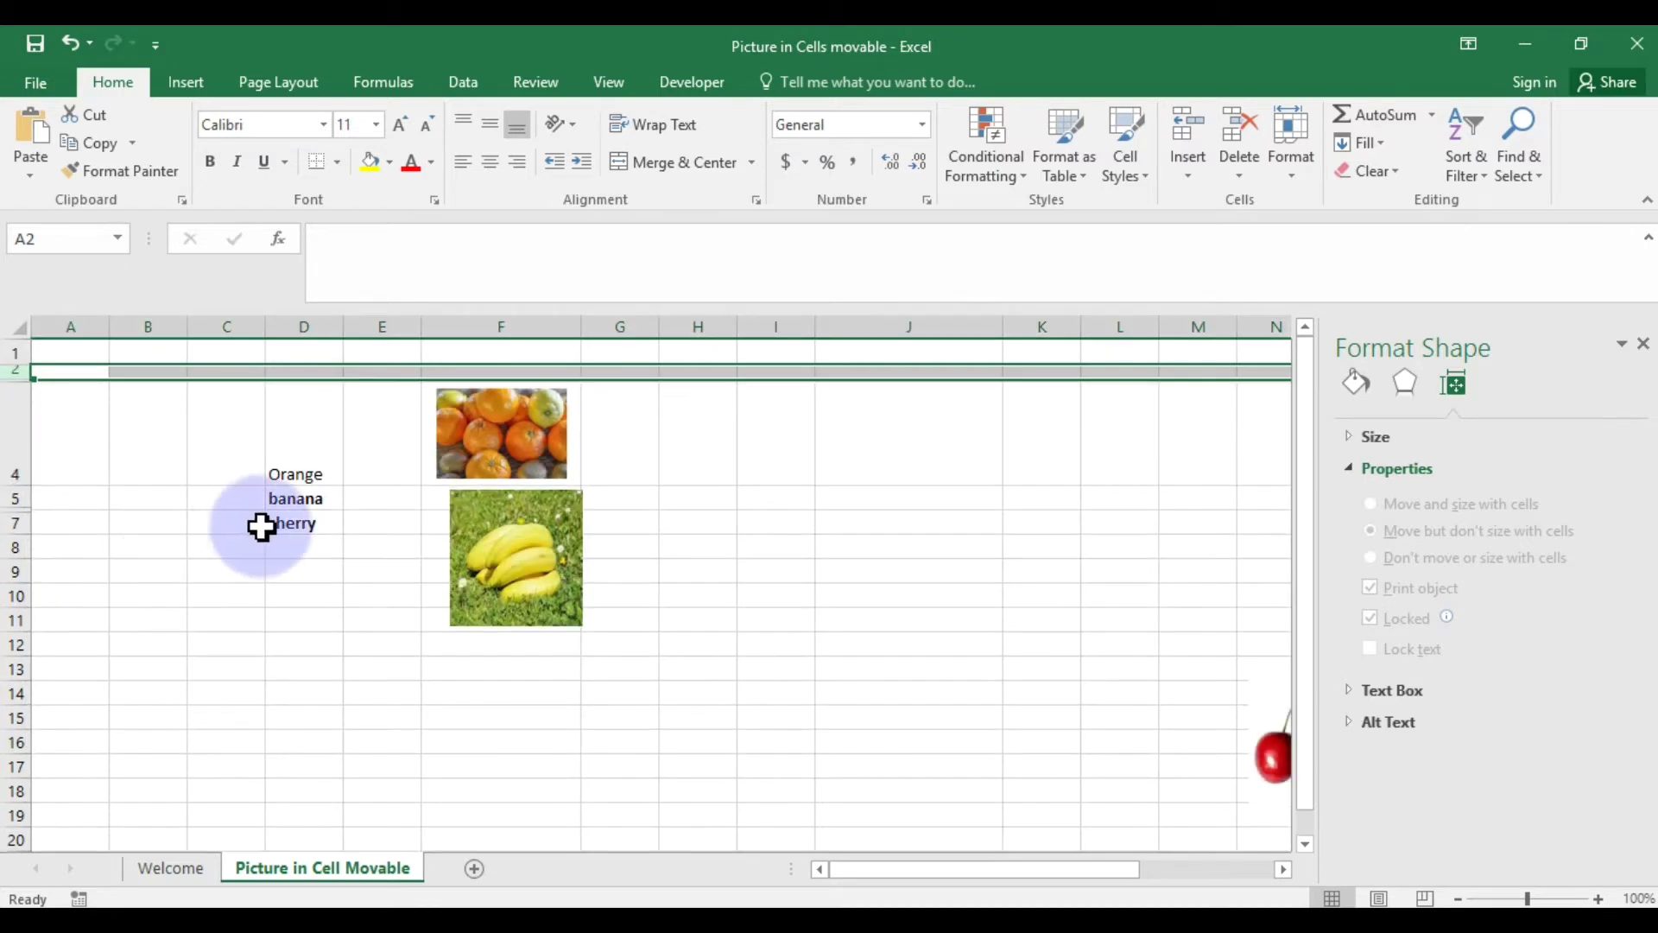
{"action": "left_click", "coordinate": [513, 522]}
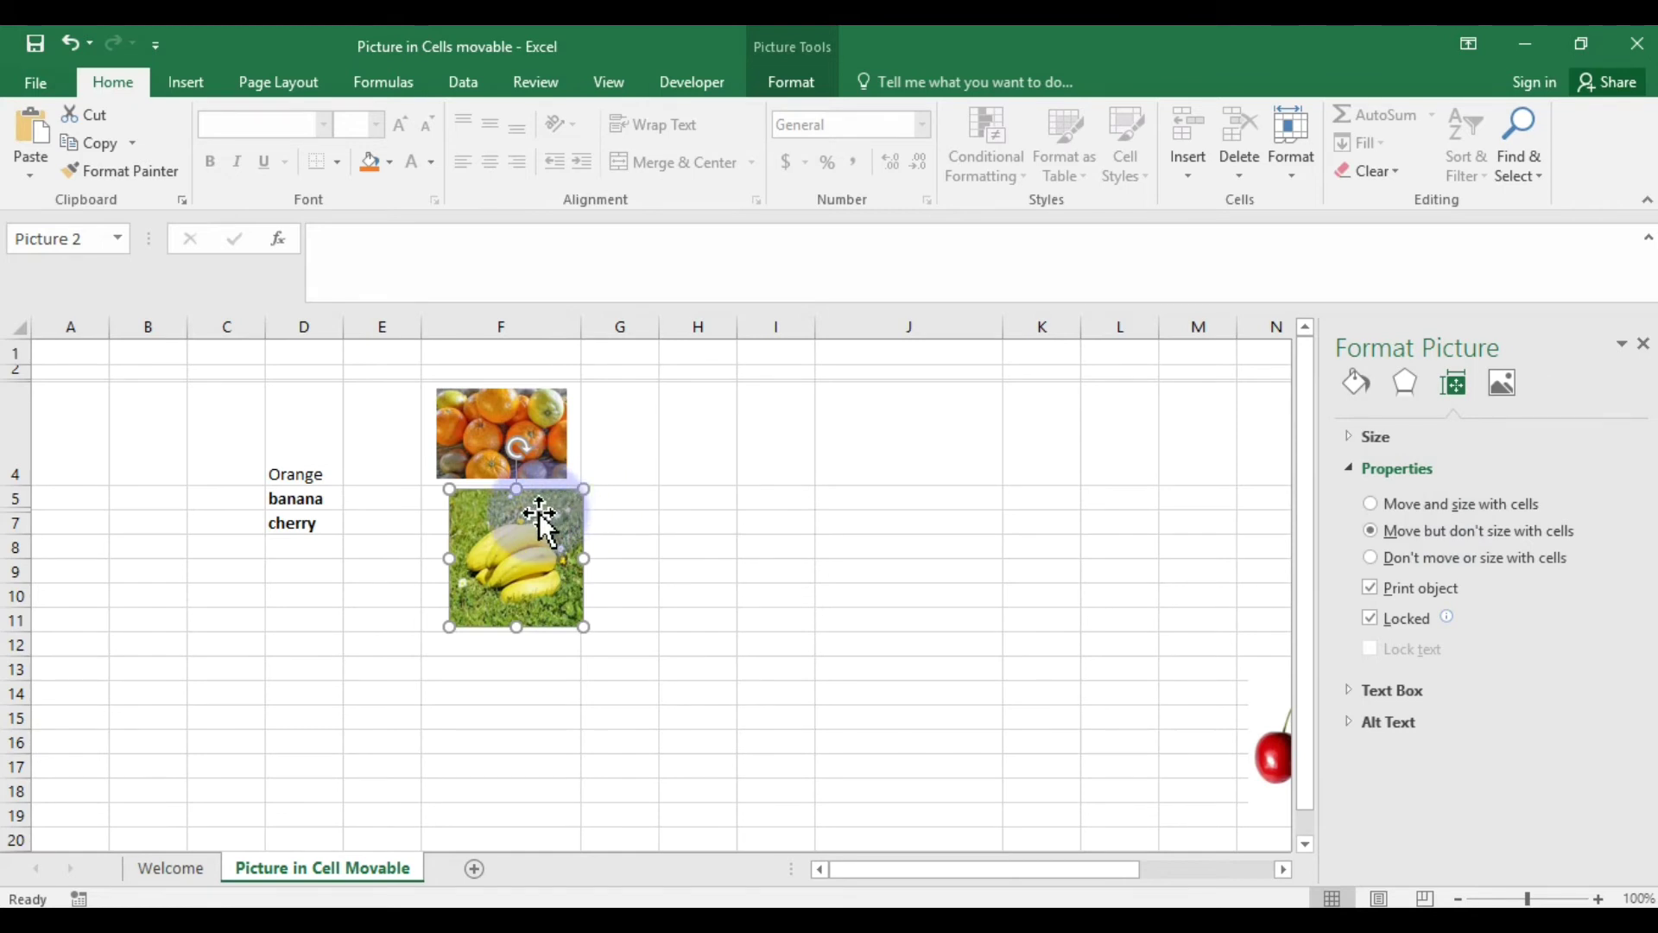
Step: Deselect the banana picture at J9 and close the Format Shape pane
{"action": "left_click", "coordinate": [977, 569]}
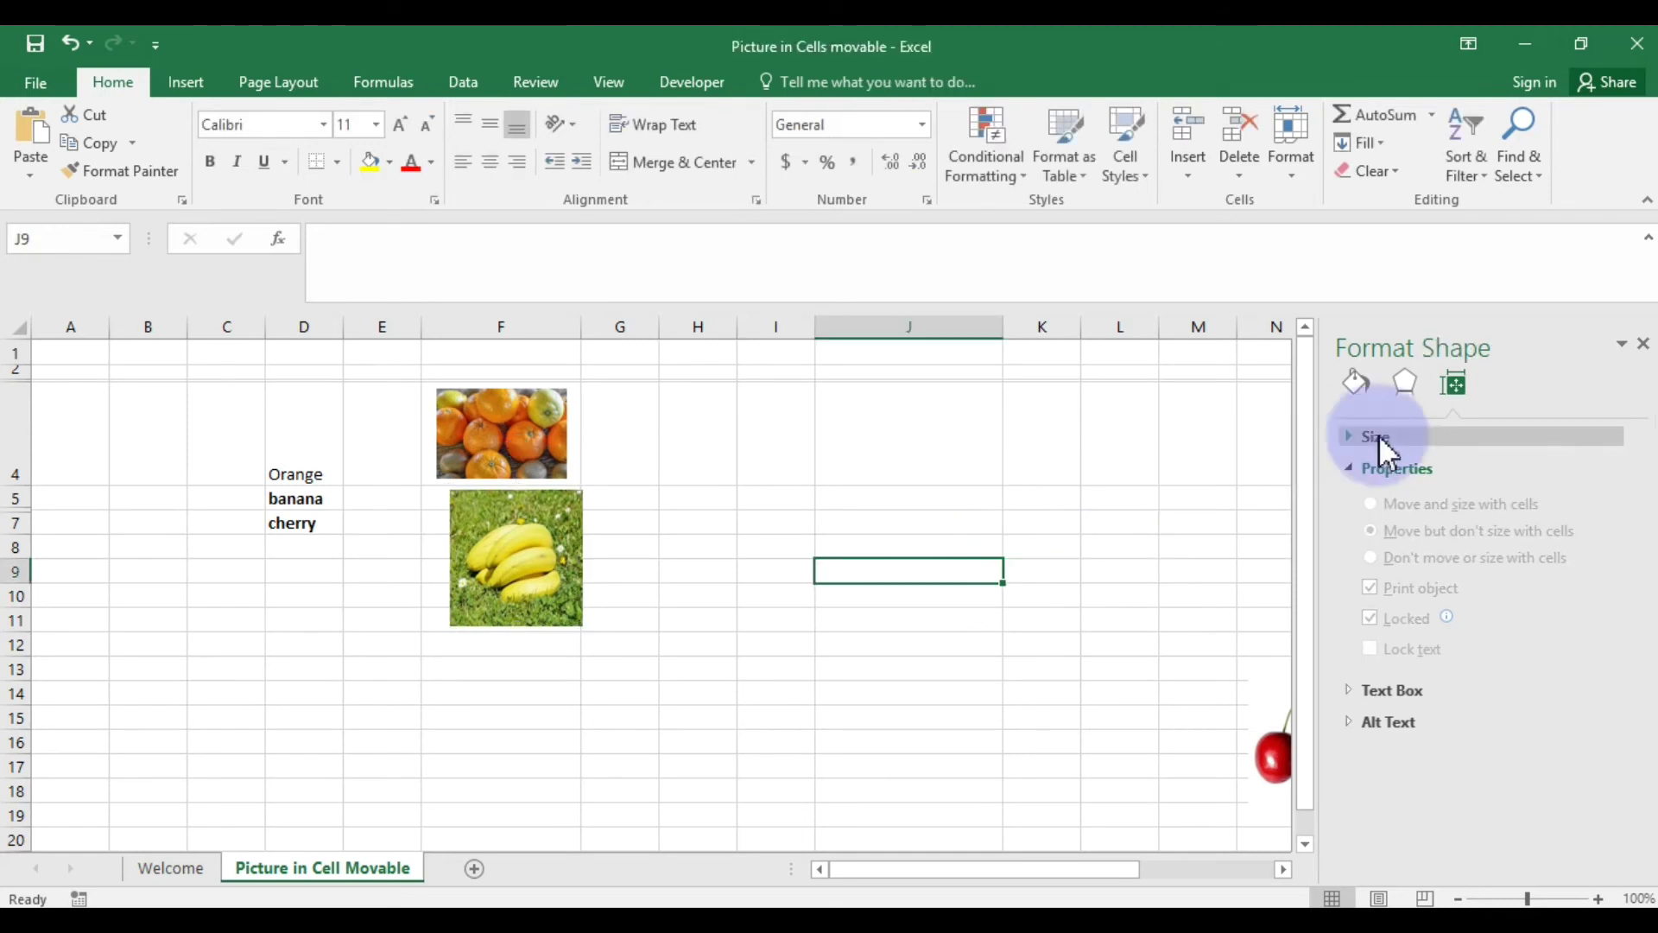
{"action": "left_click", "coordinate": [1643, 344]}
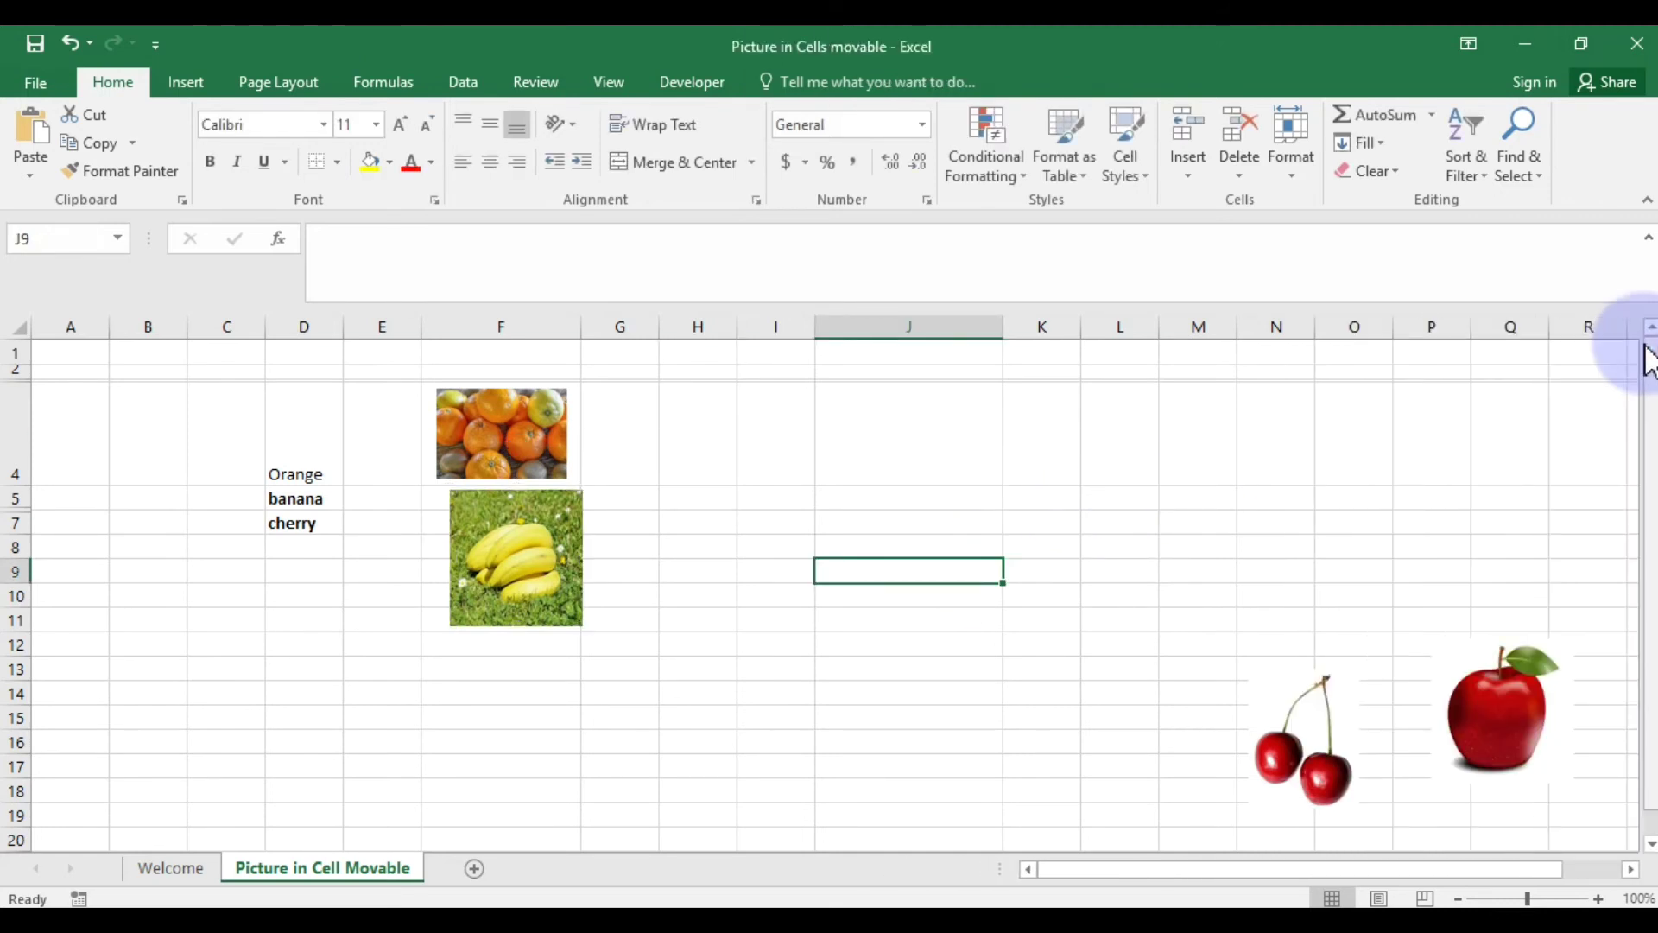